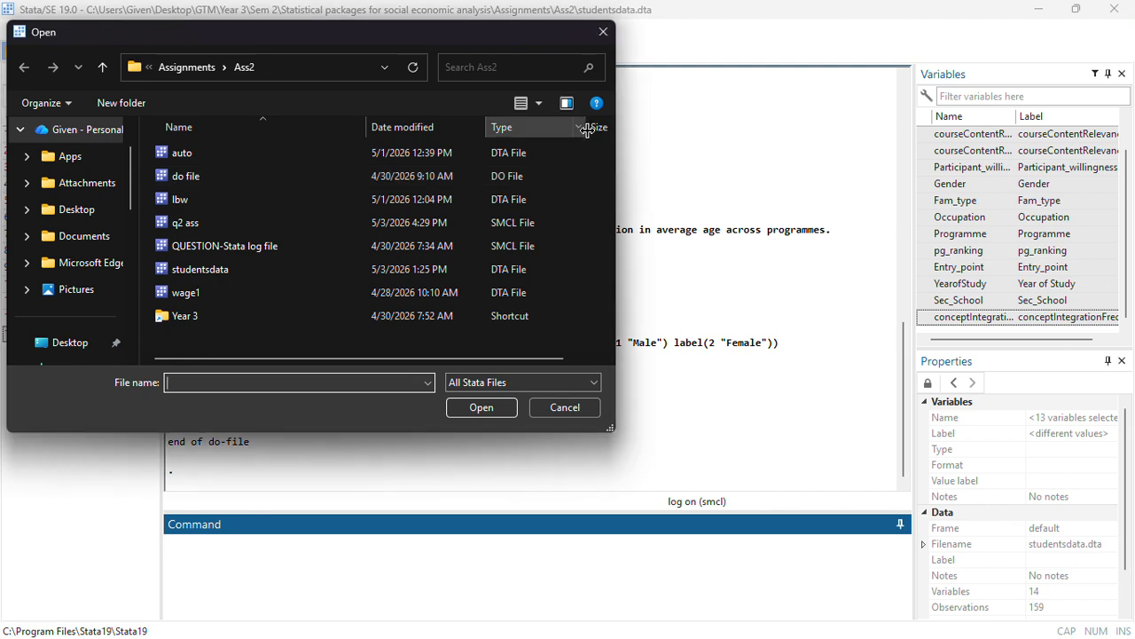
- Dismiss the file selection dialog and clear the loaded students dataset from memory with the clear command
left_click_drag(373, 26, 488, 149)
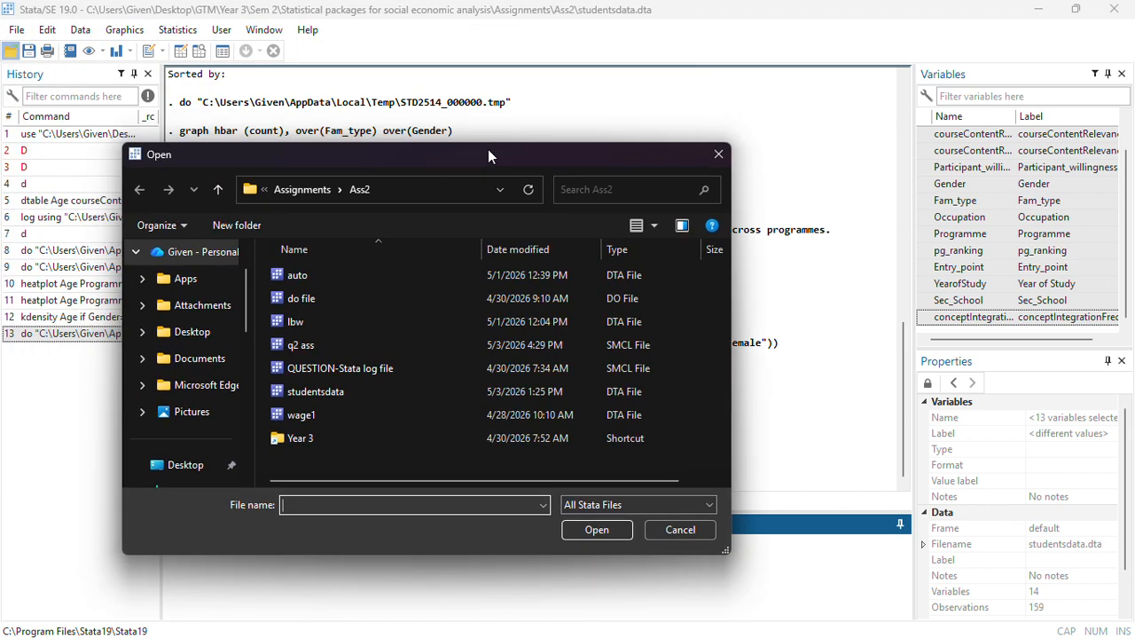
left_click(719, 155)
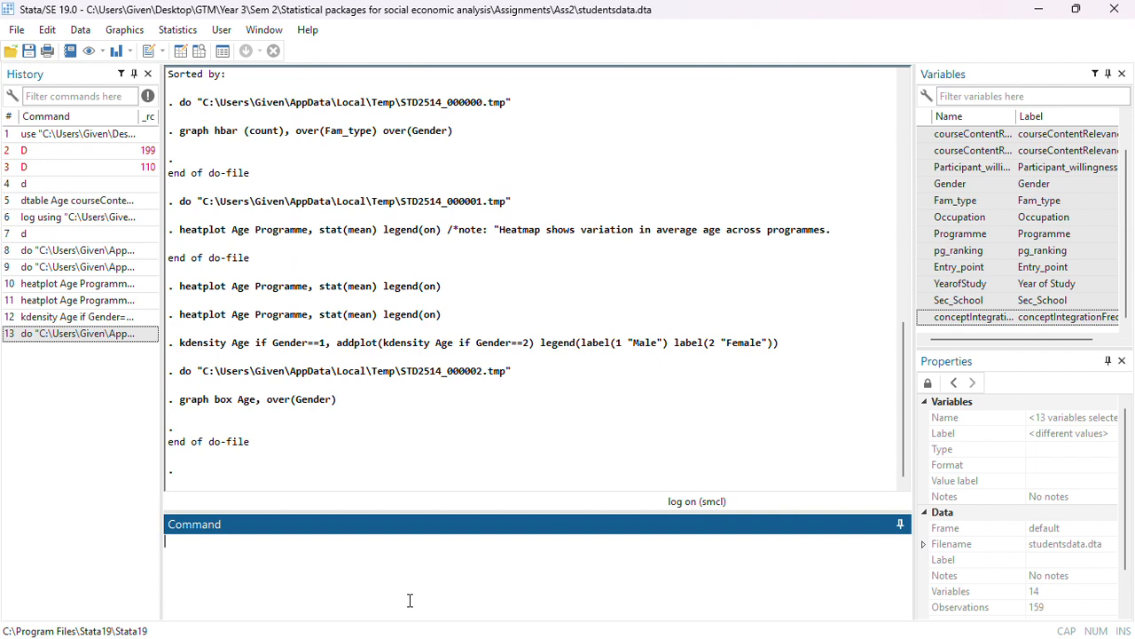
type("clear")
key("Return")
right_click(325, 410)
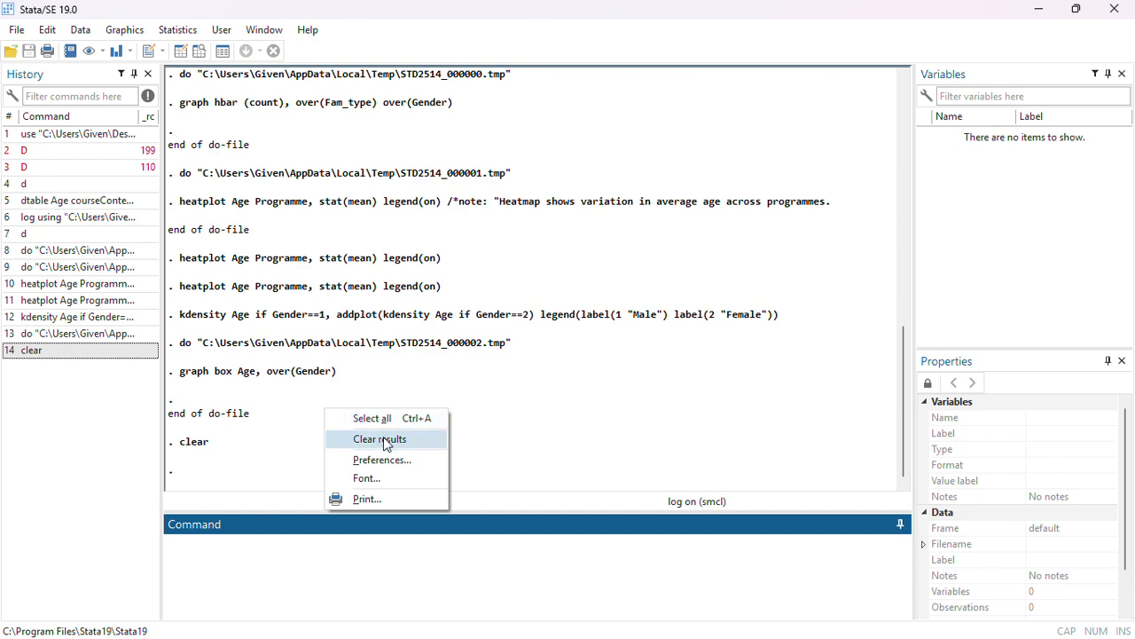
left_click(274, 501)
scroll(324, 457, "up", 12)
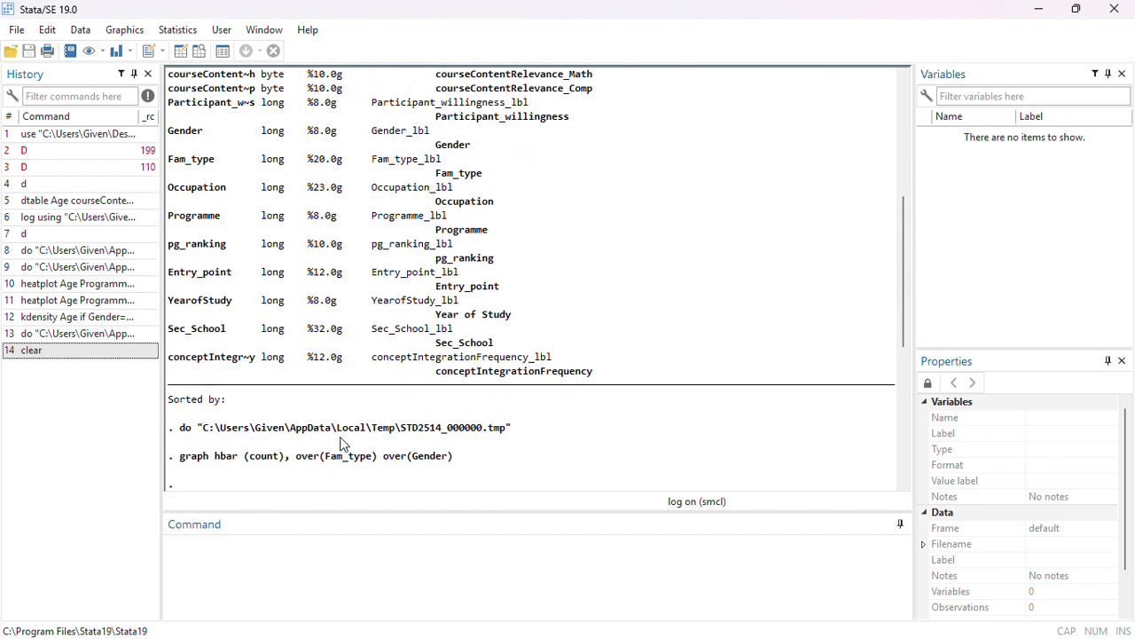
scroll(343, 444, "down", 9)
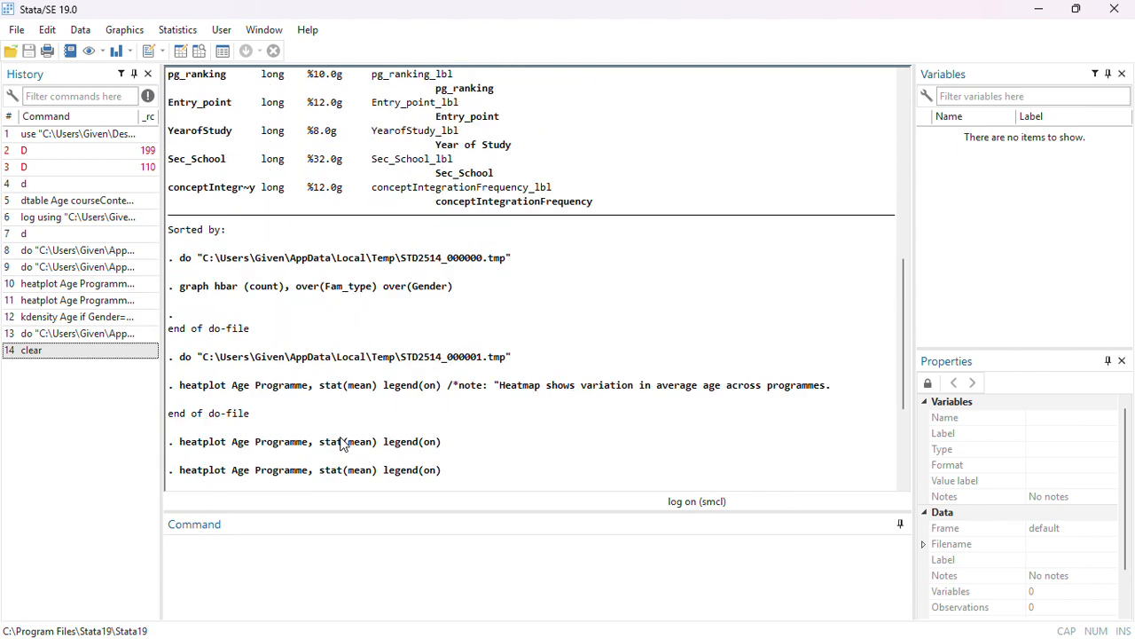
left_click(270, 567)
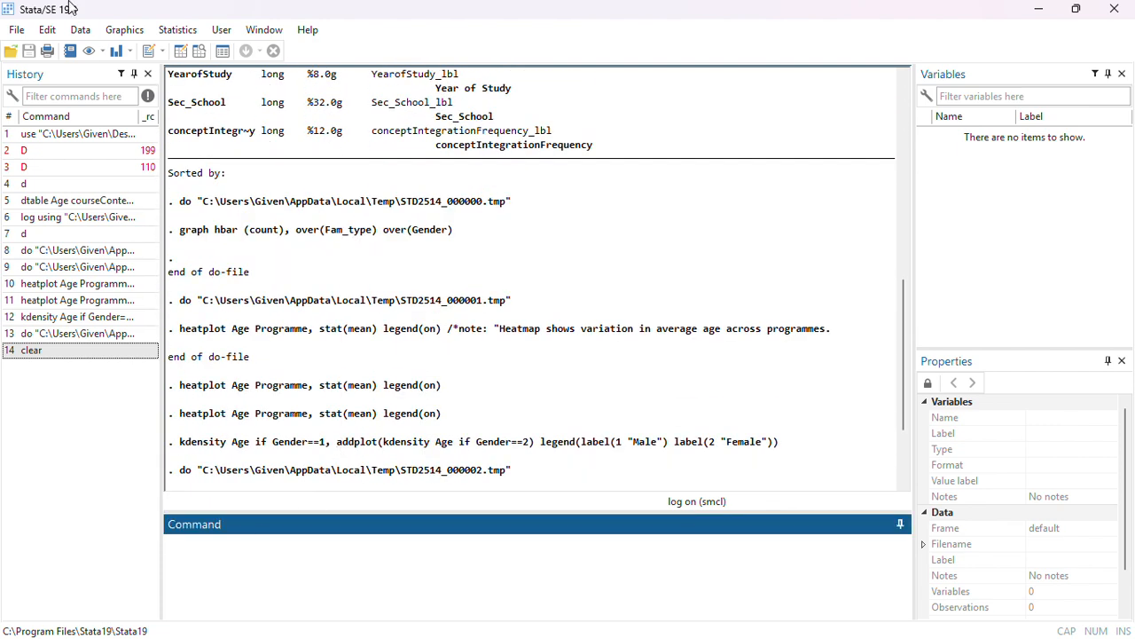
- Open the wage1 dataset from the Ass2 folder
left_click(16, 30)
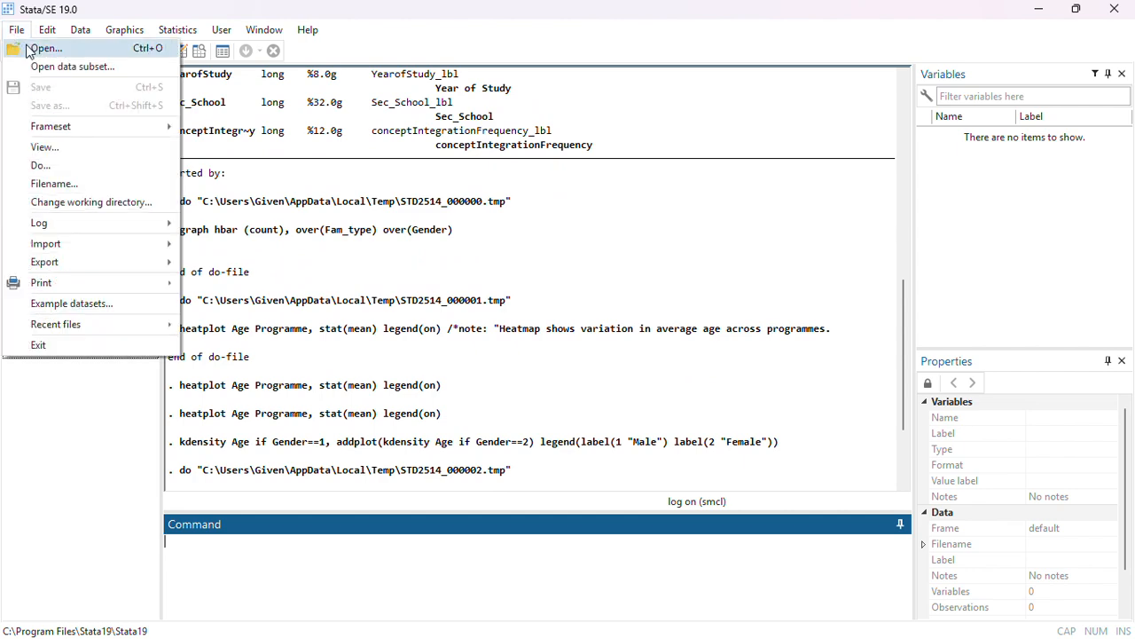
left_click(36, 48)
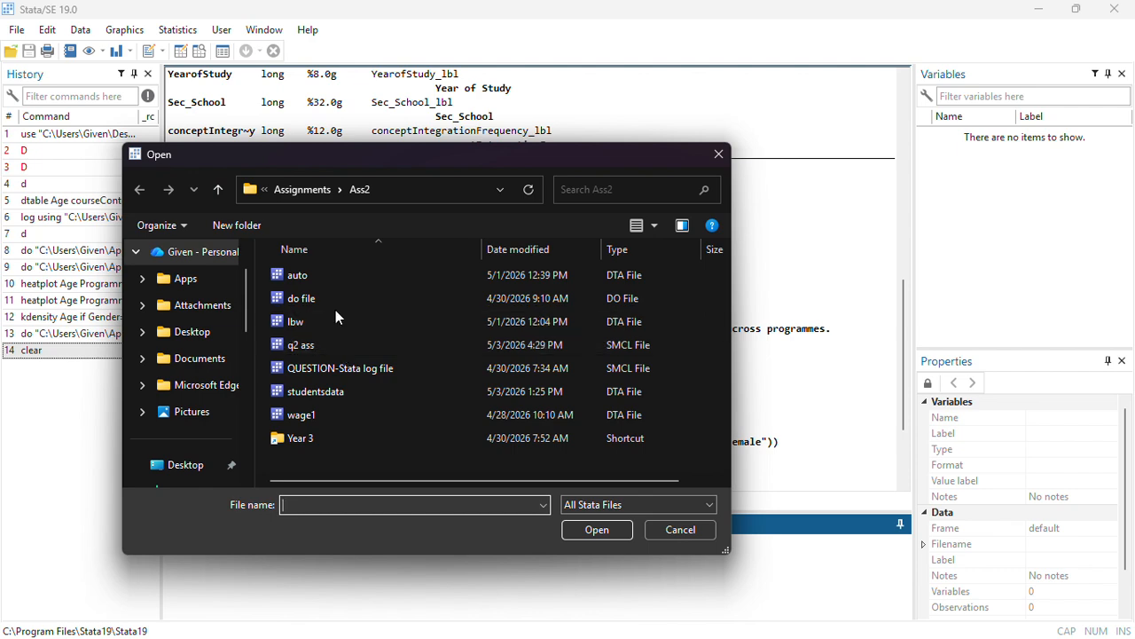
double_click(360, 415)
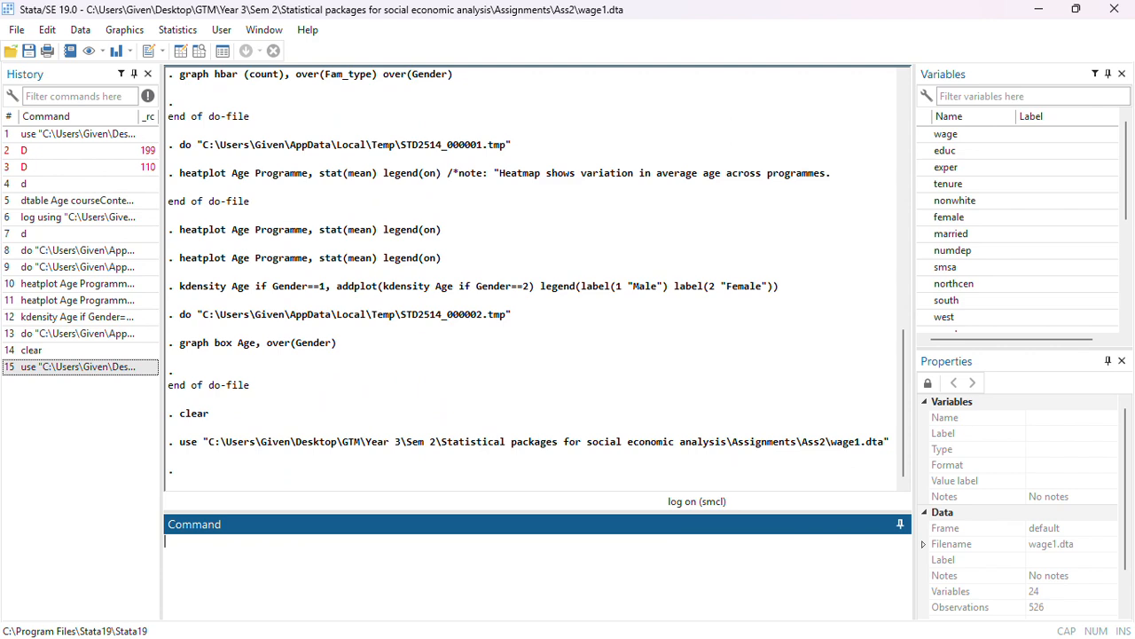
- Inspect the wage1 data with the browse command, close the data view, and describe the variables with d
type("browse")
key("Return")
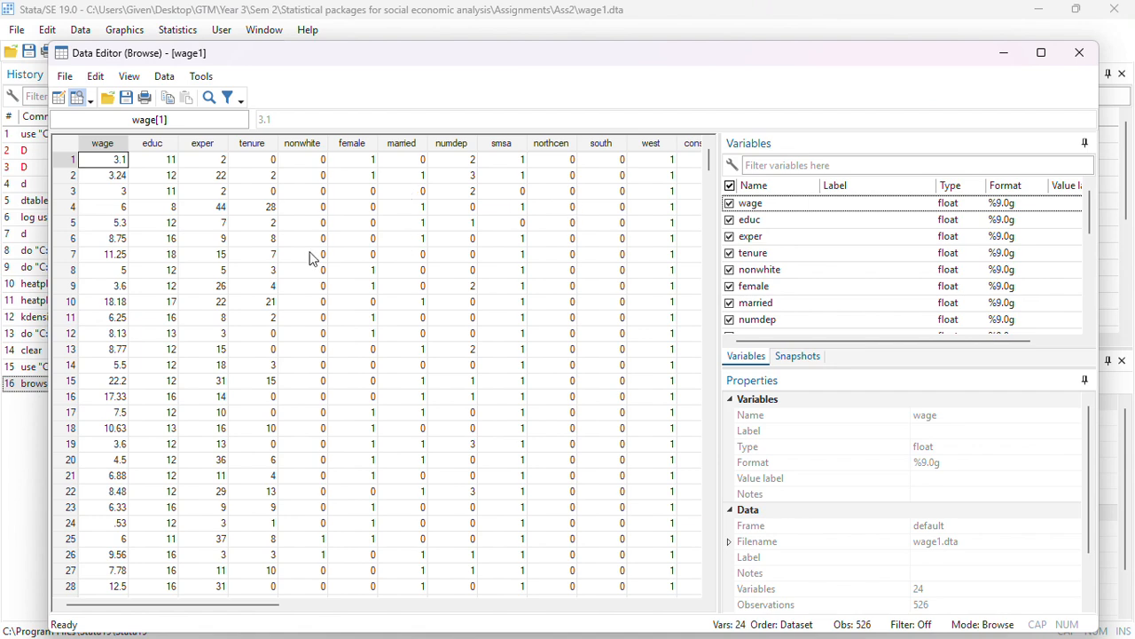
scroll(311, 253, "right", 10)
scroll(310, 253, "left", 10)
left_click(1081, 52)
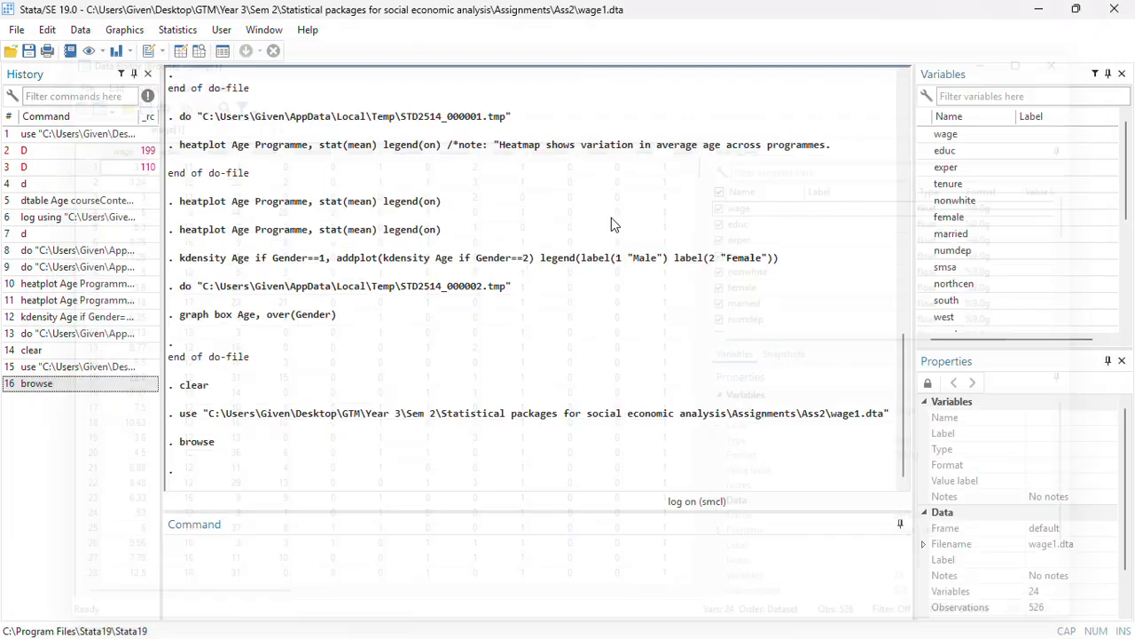
type("d")
key("Return")
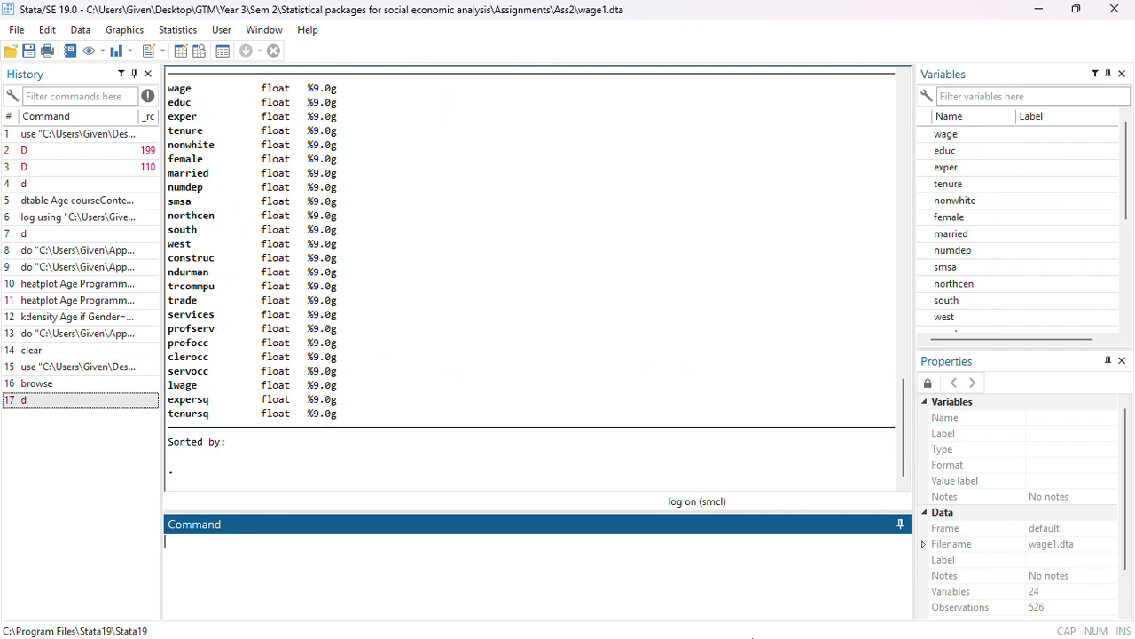
- Switch to the assignment PDF in Edge to read the OLS task for the wage1 dataset, then return to Stata
key("super")
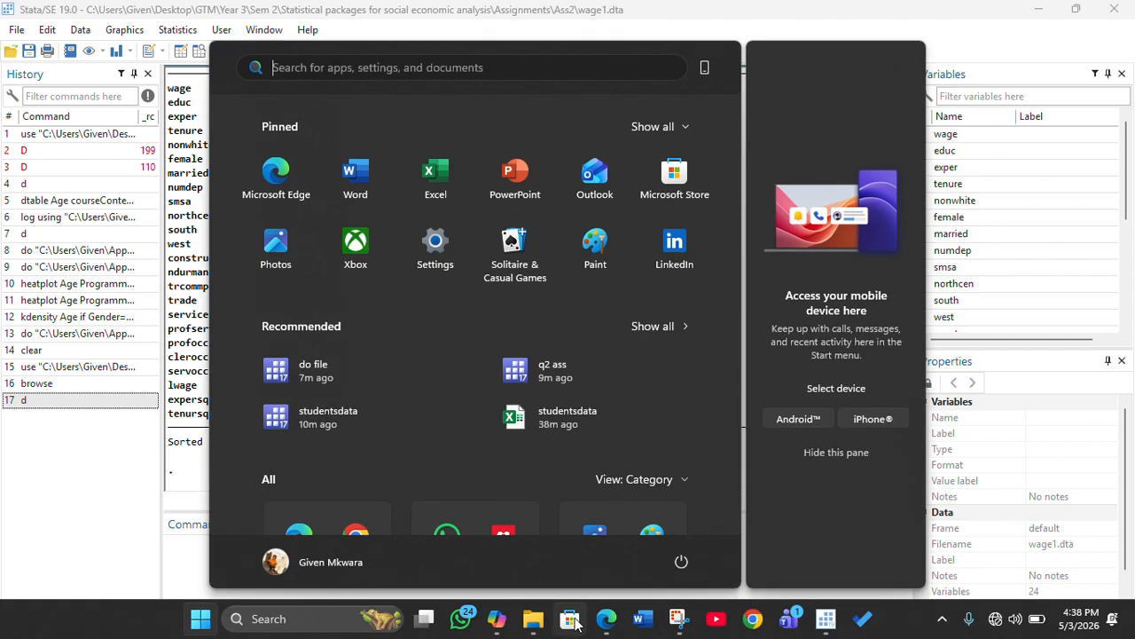
left_click(603, 627)
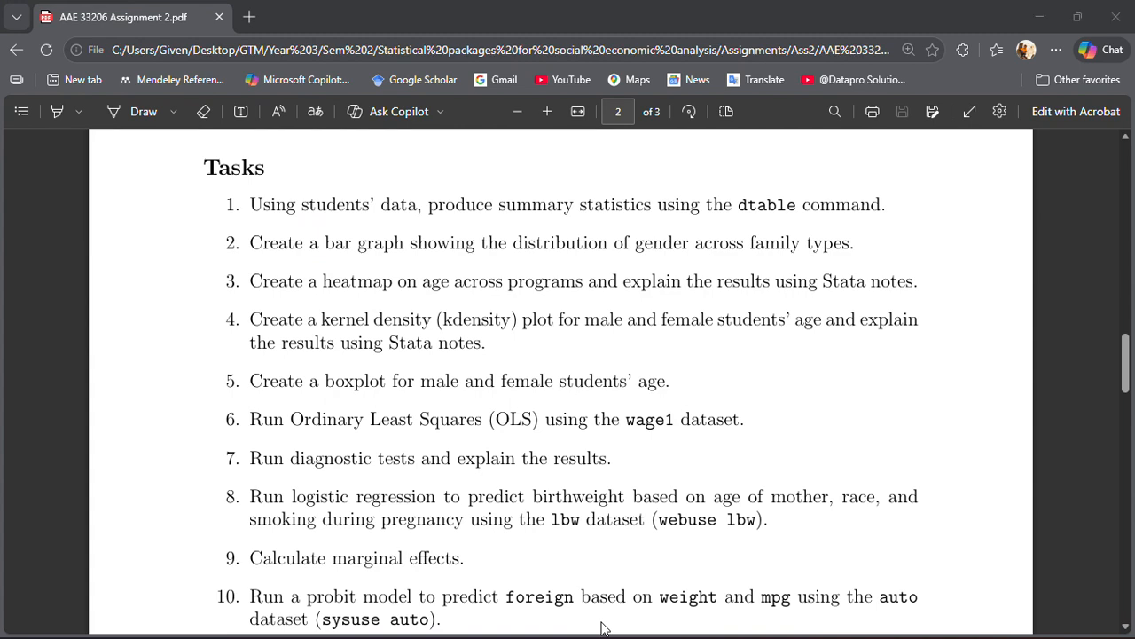
key("super")
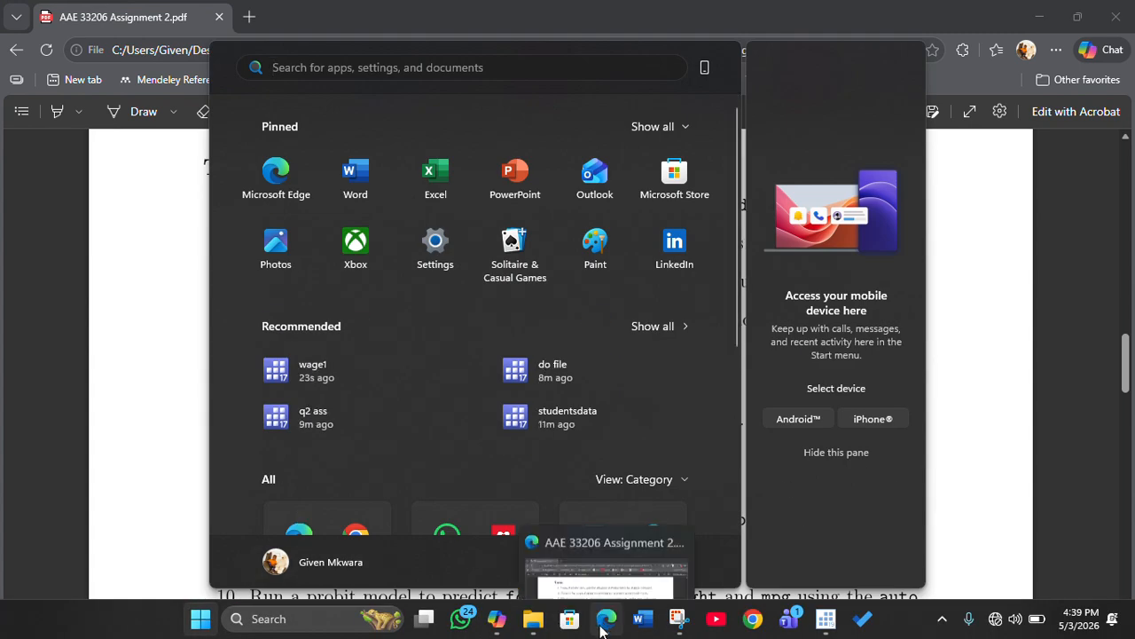
left_click(609, 529)
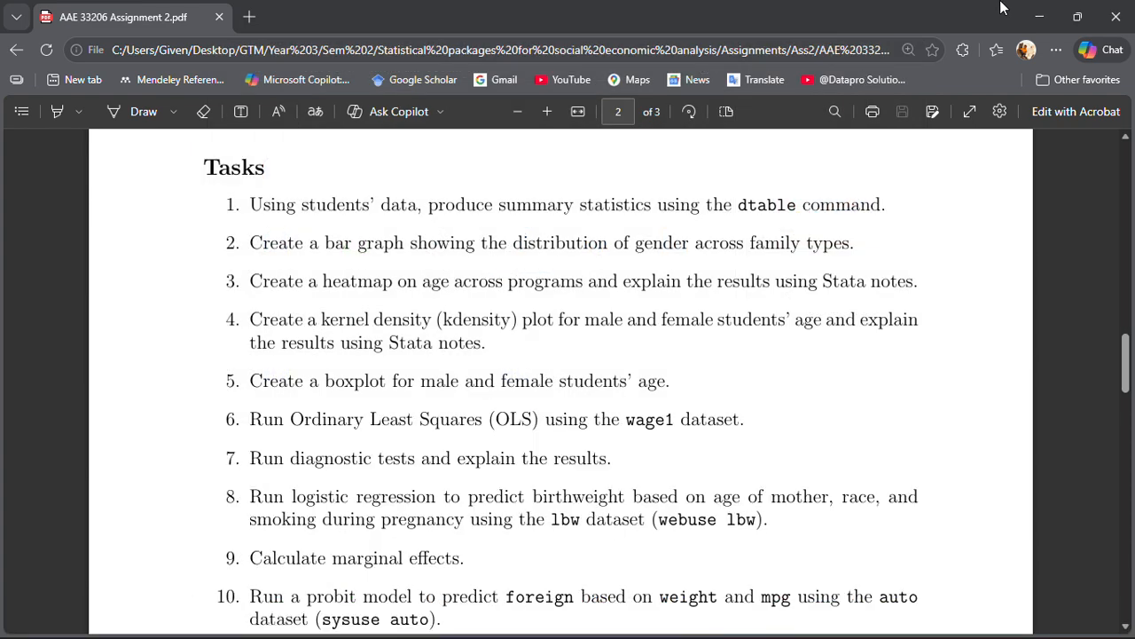
key("alt+Tab")
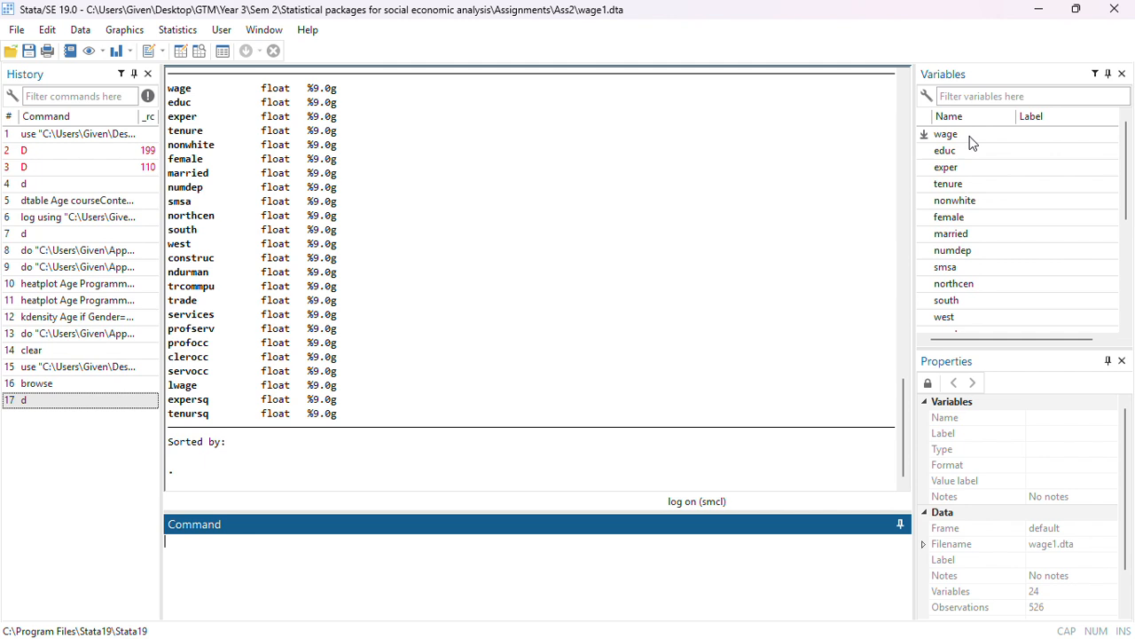
- Run an OLS regression of wage on educ, exper and tenure
type("reg wage")
left_click(970, 153)
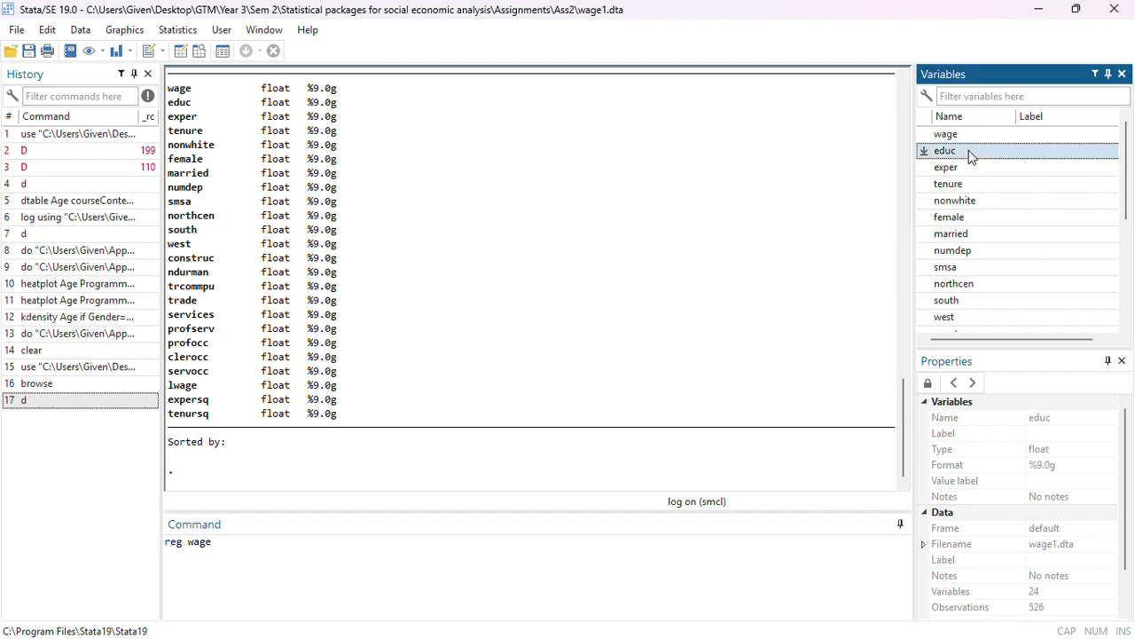
key("shift+Down")
key("shift+Down")
left_click_drag(968, 167, 608, 560)
left_click(609, 561)
key("Return")
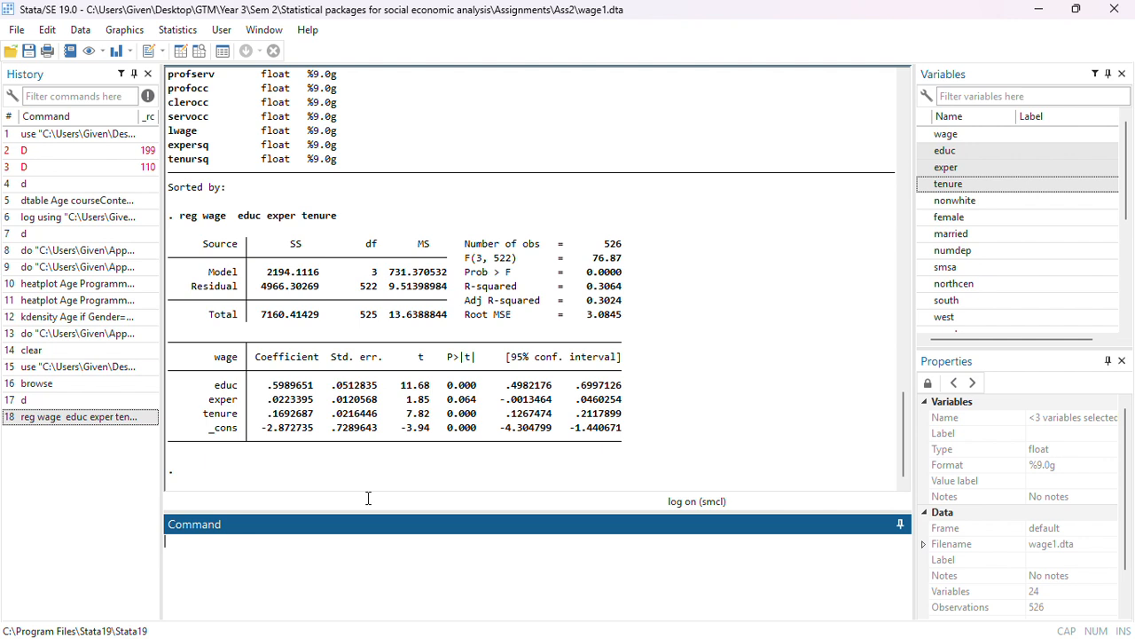
- Read the diagnostic tests task in the assignment PDF in Edge and check the matching estat commands in the Stata do-file
left_click(482, 36)
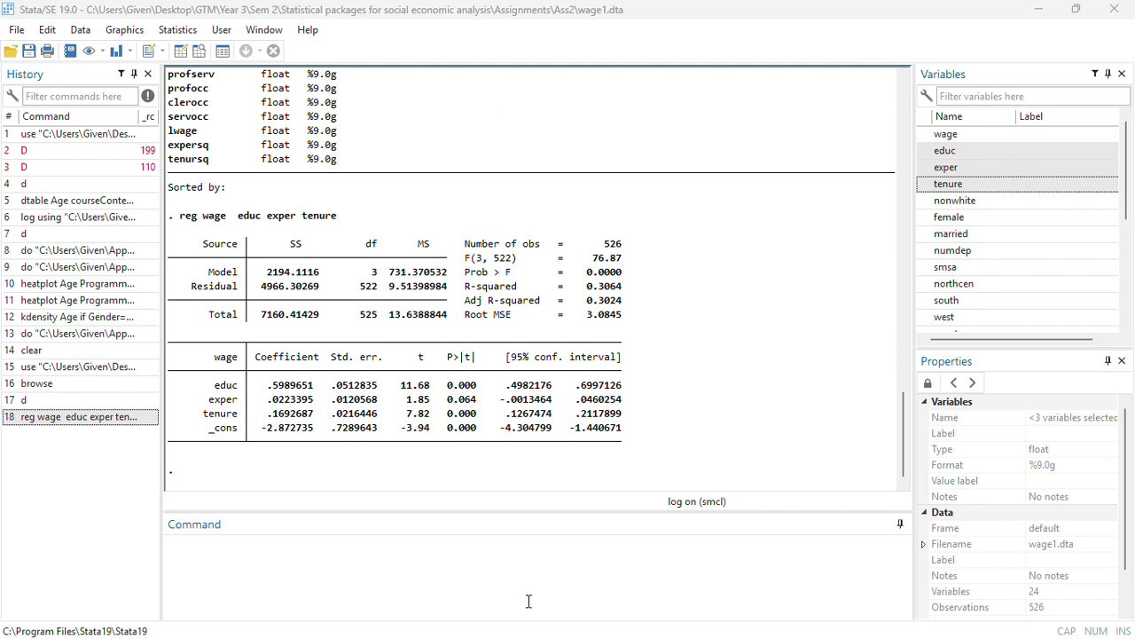
key("super")
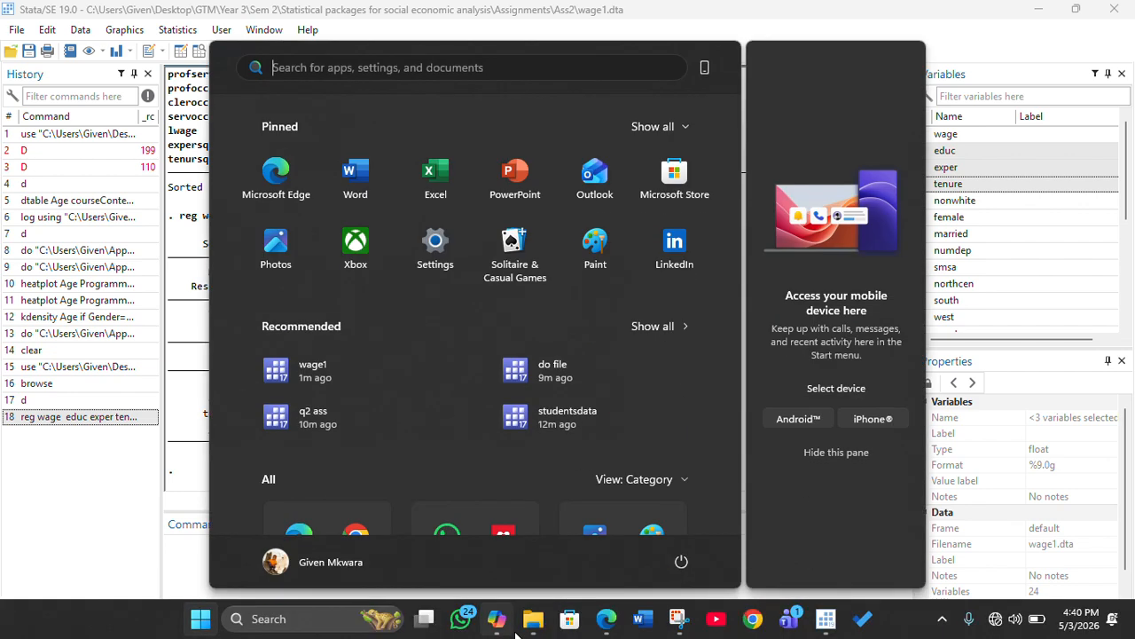
left_click(608, 619)
scroll(540, 434, "down", 2)
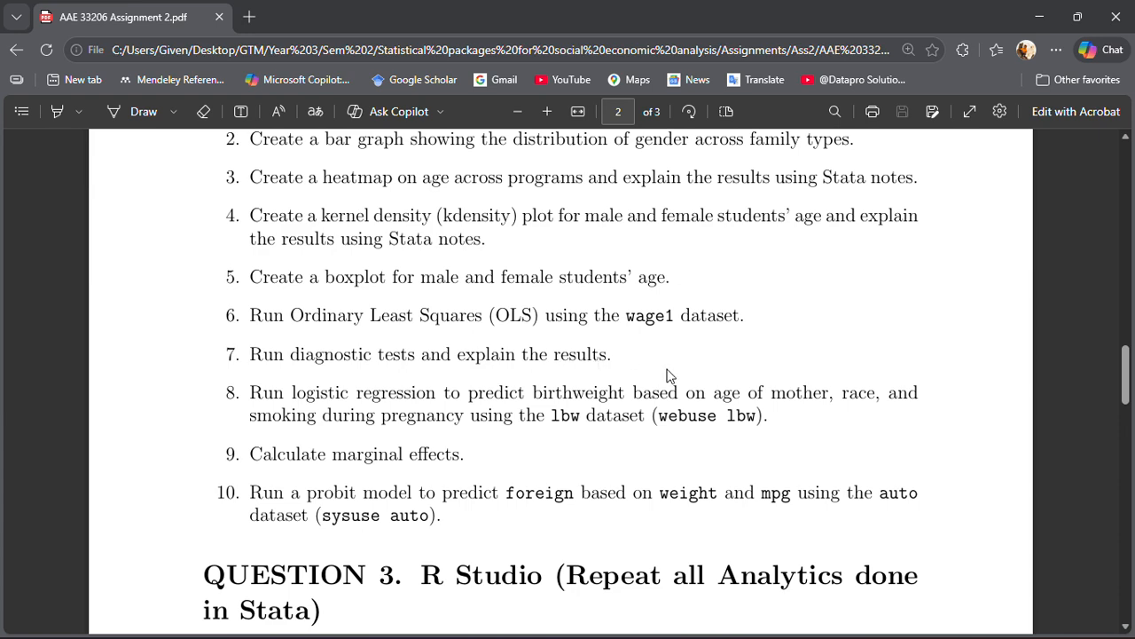
key("super")
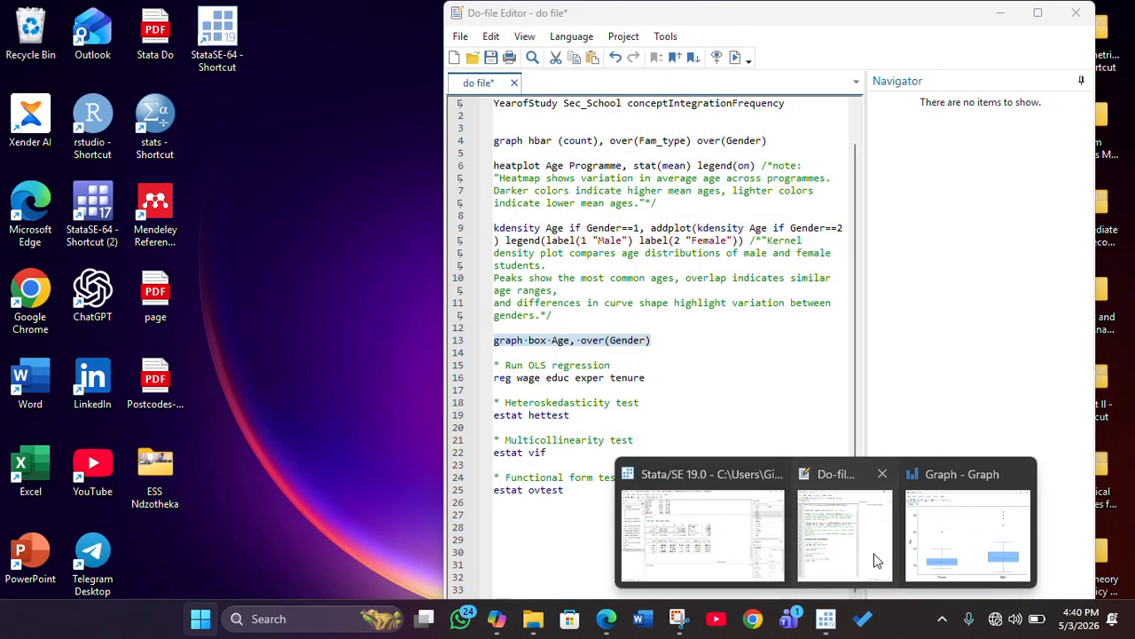
left_click(875, 557)
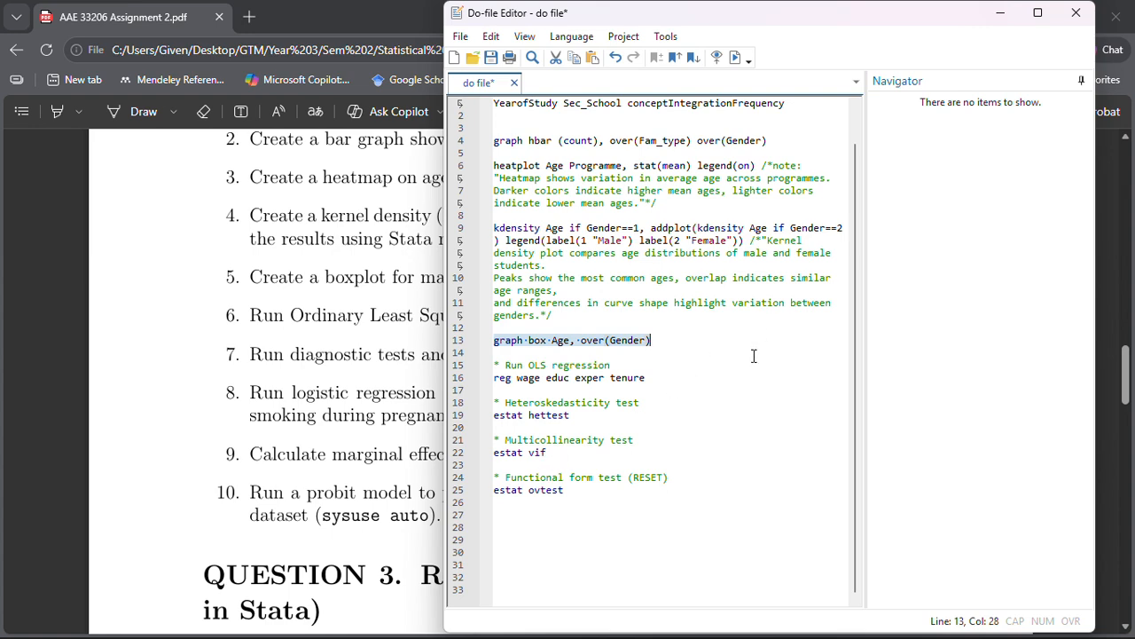
left_click(181, 476)
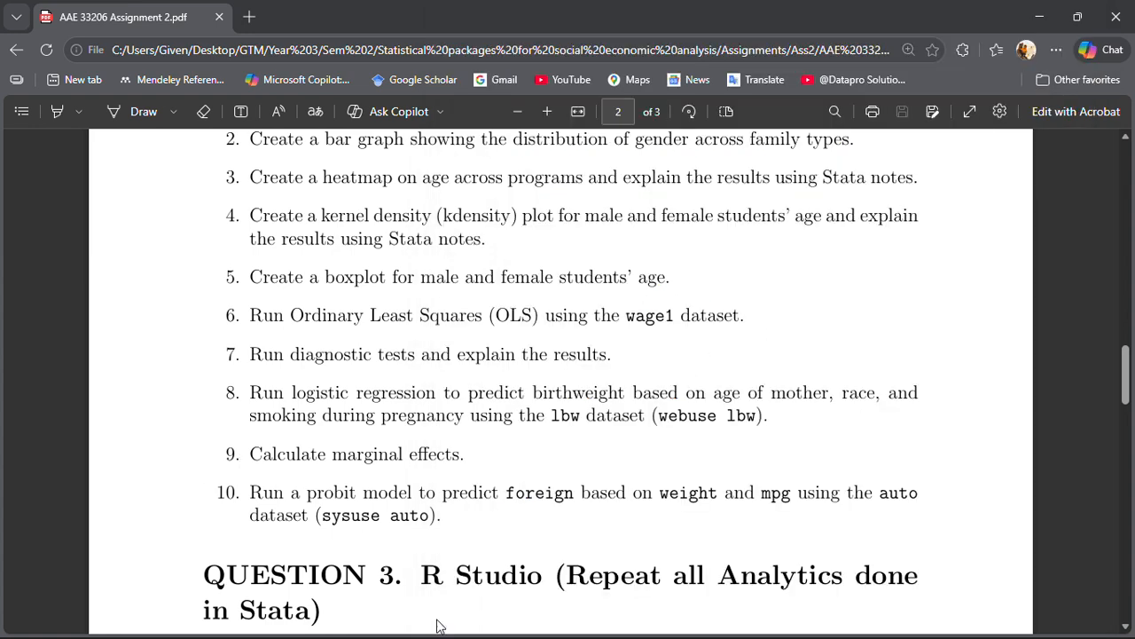
- Switch back to the main Stata window and run the heteroskedasticity test with estat hettest
key("super")
key("super")
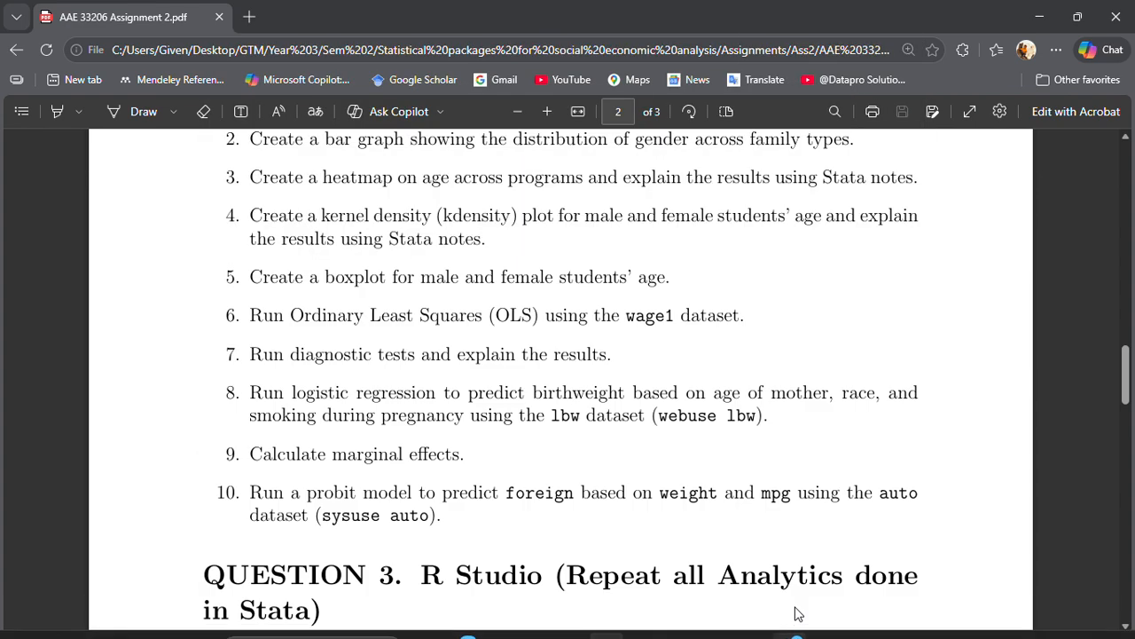
key("super")
key("super")
key("super")
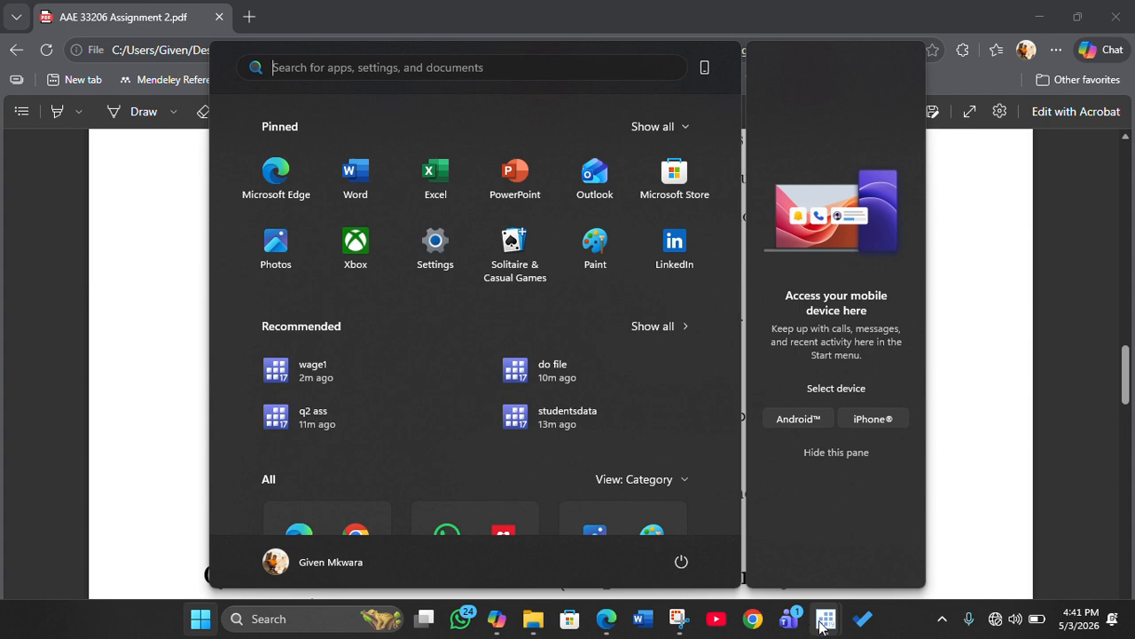
mouse_move(823, 624)
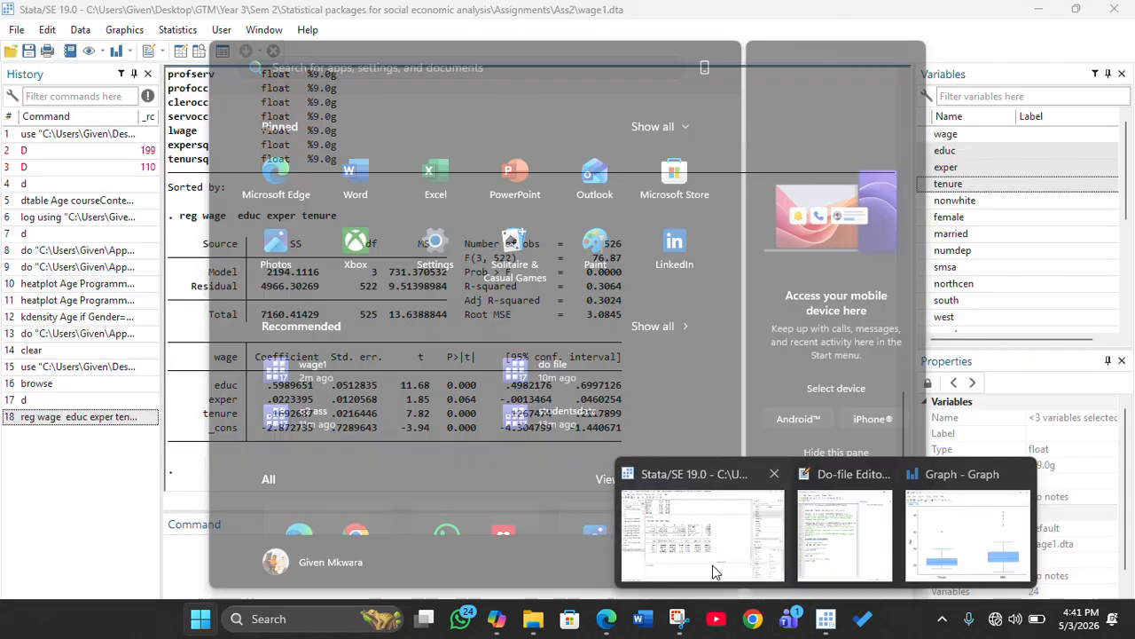
left_click(701, 536)
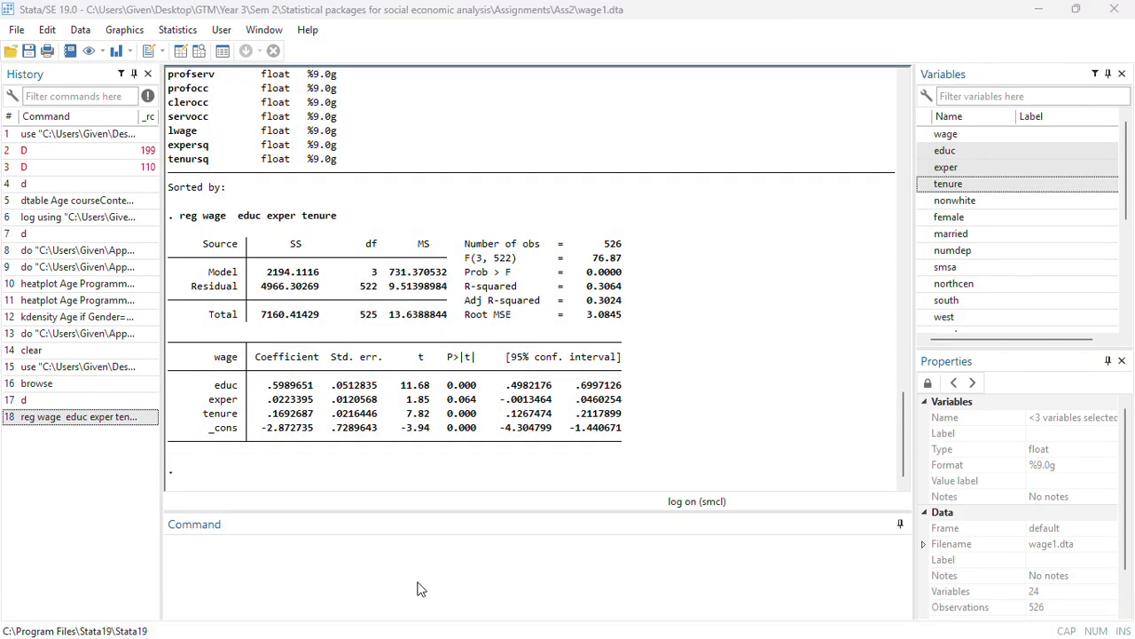
left_click(375, 544)
type("estat")
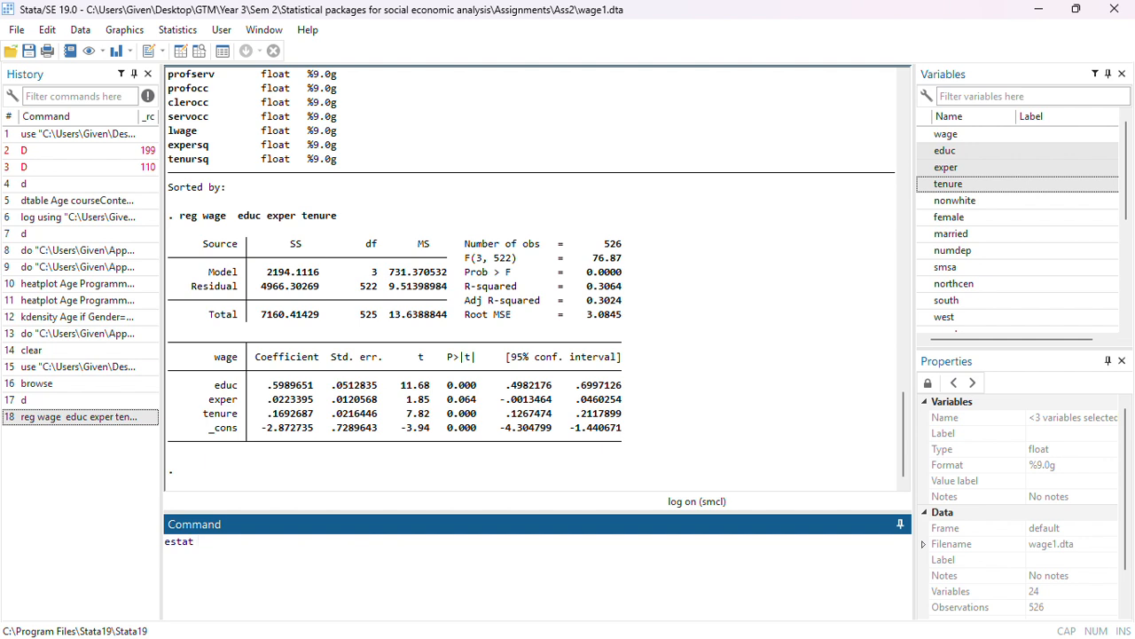
type("e hettw")
key("BackSpace")
type("est")
key("Return")
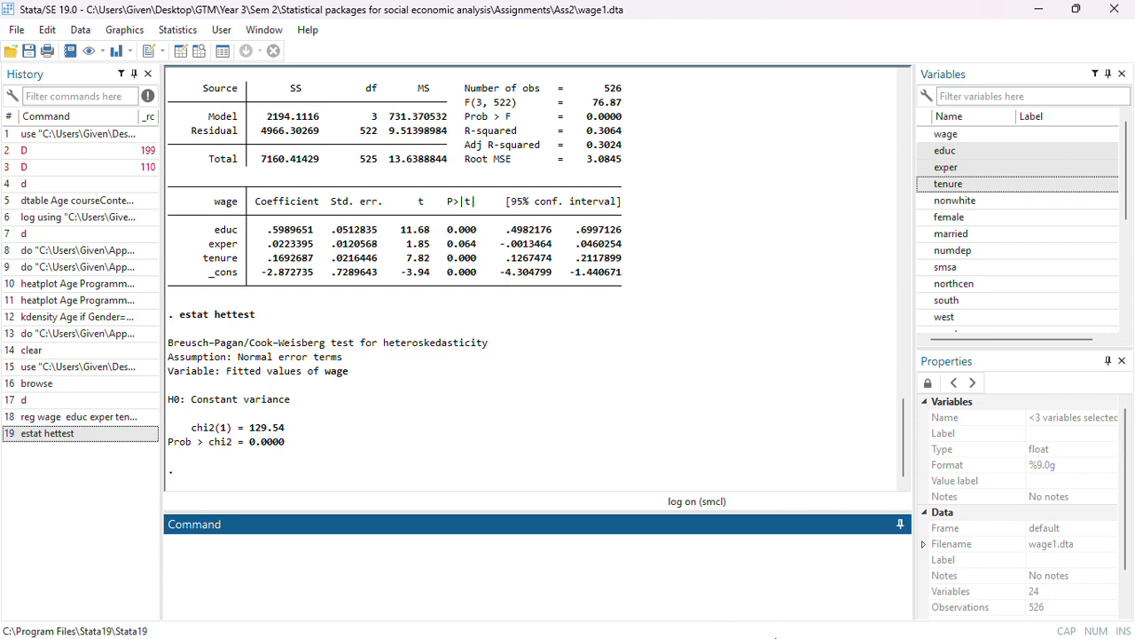
- Switch to the Do-file Editor window to check the command for the multicollinearity test
key("super")
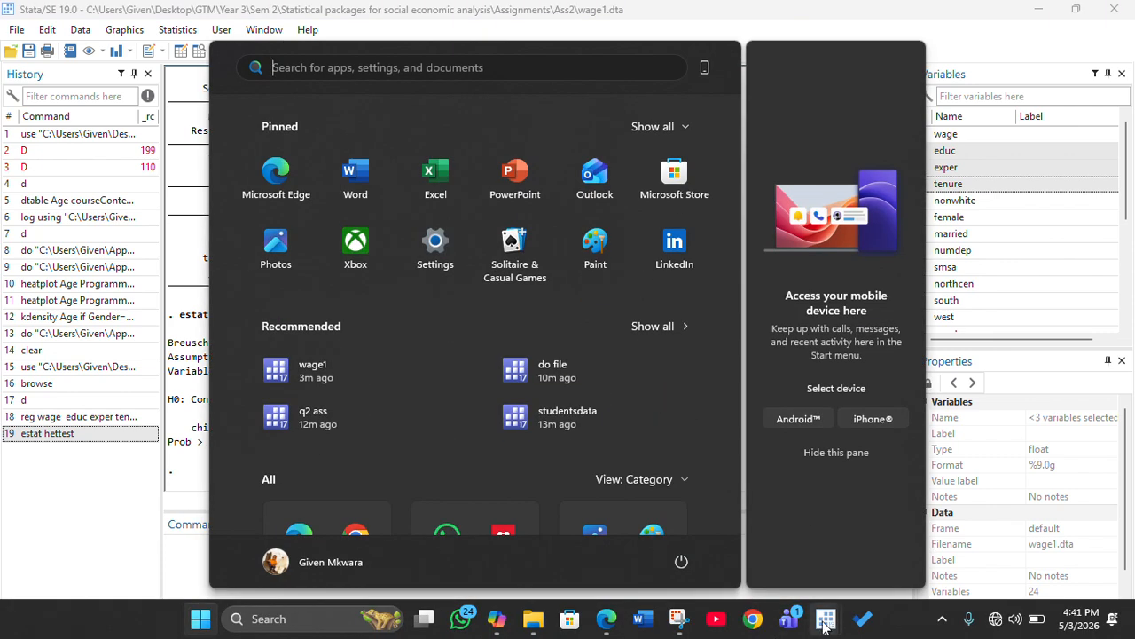
mouse_move(826, 627)
mouse_move(823, 548)
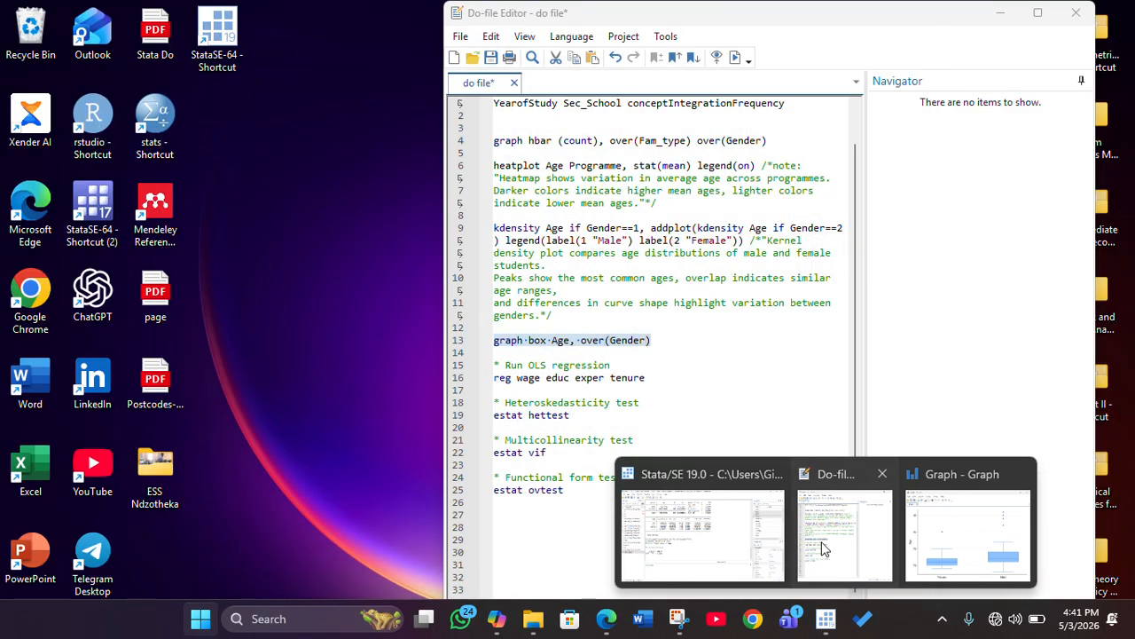
left_click(823, 548)
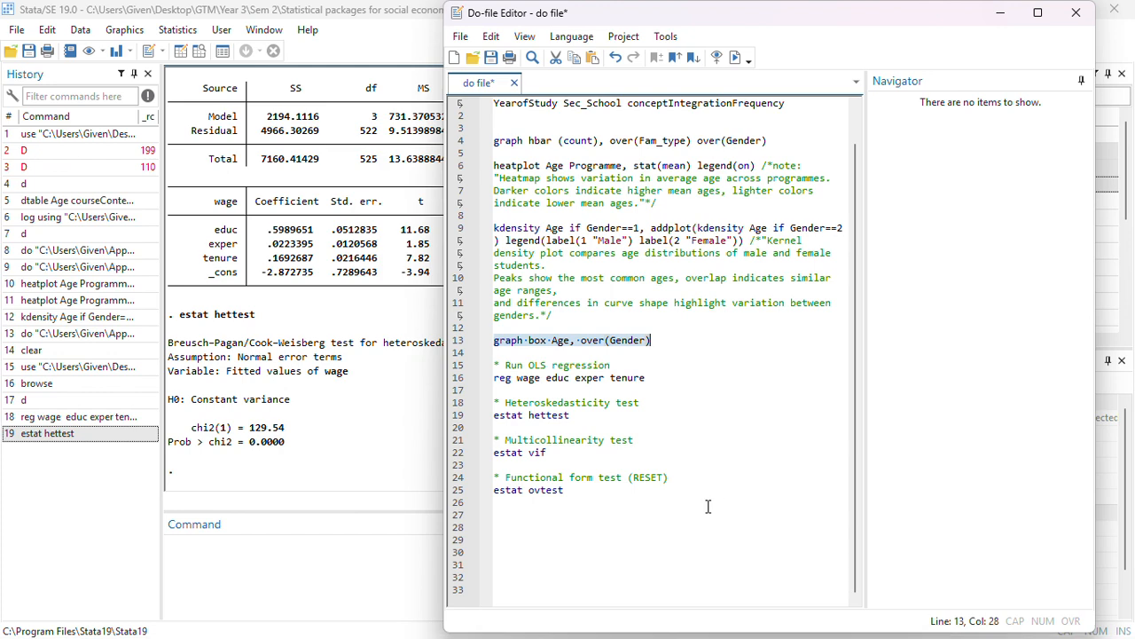
- Return to the main Stata window and run the multicollinearity test with estat vif
left_click(371, 551)
type("e")
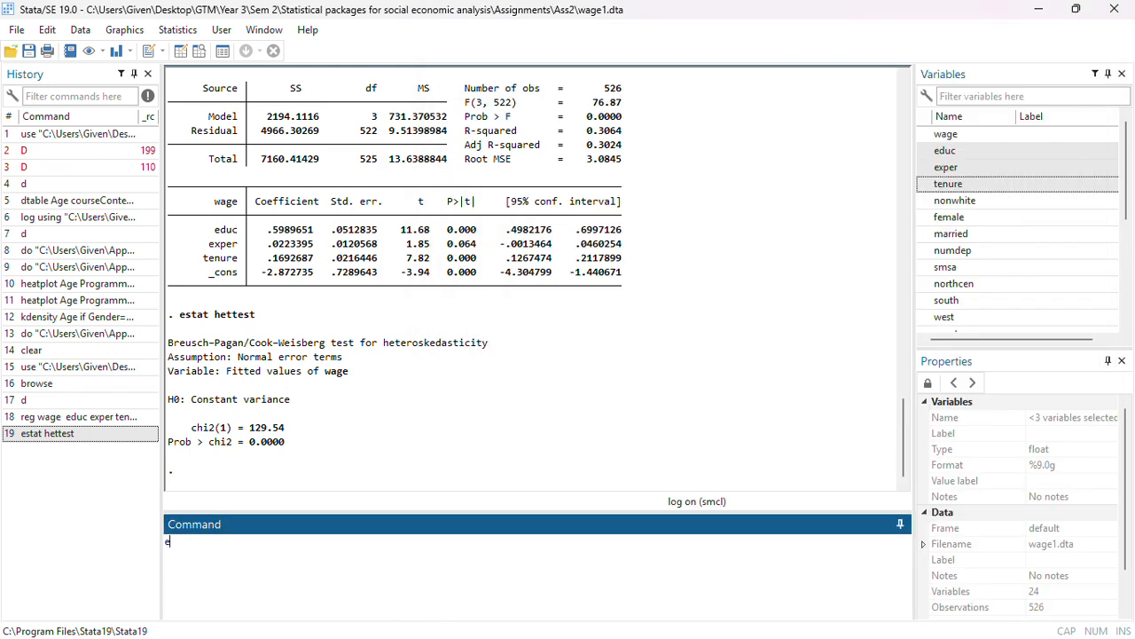
type("sat")
key("BackSpace")
key("BackSpace")
key("BackSpace")
type("tet")
key("BackSpace")
key("BackSpace")
type("at vif")
key("Return")
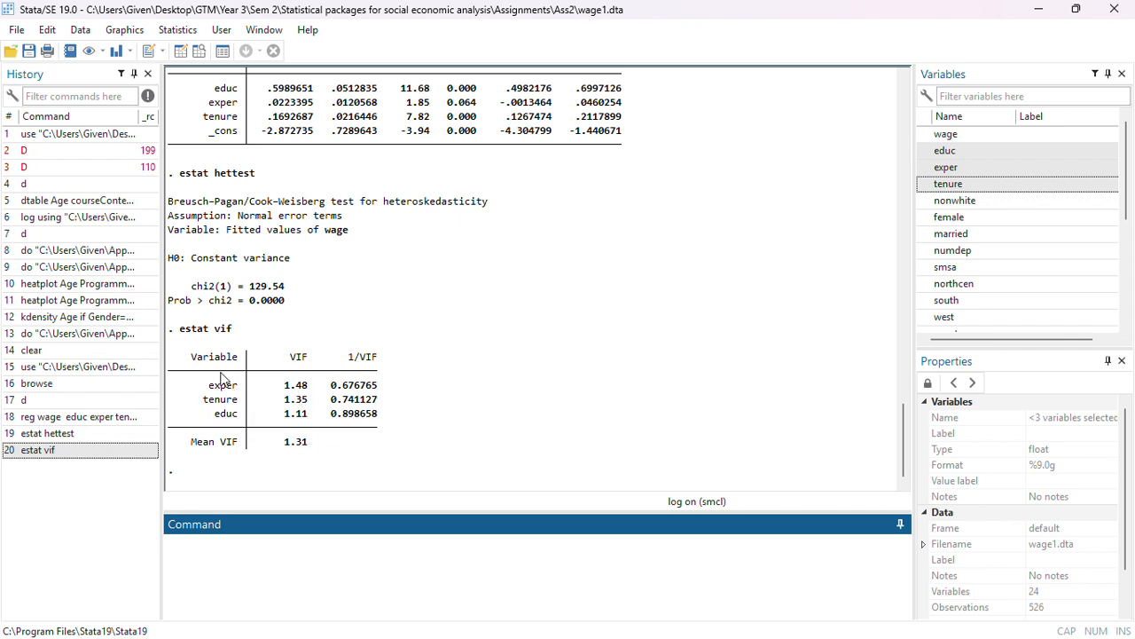
scroll(240, 392, "up", 1)
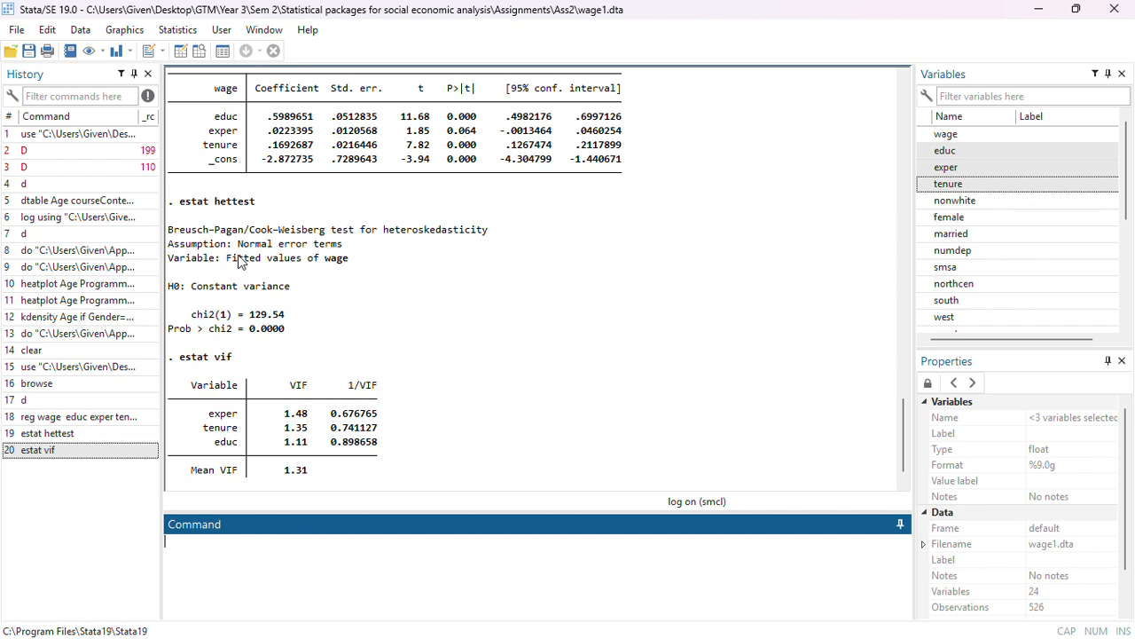
key("alt+Tab")
key("super")
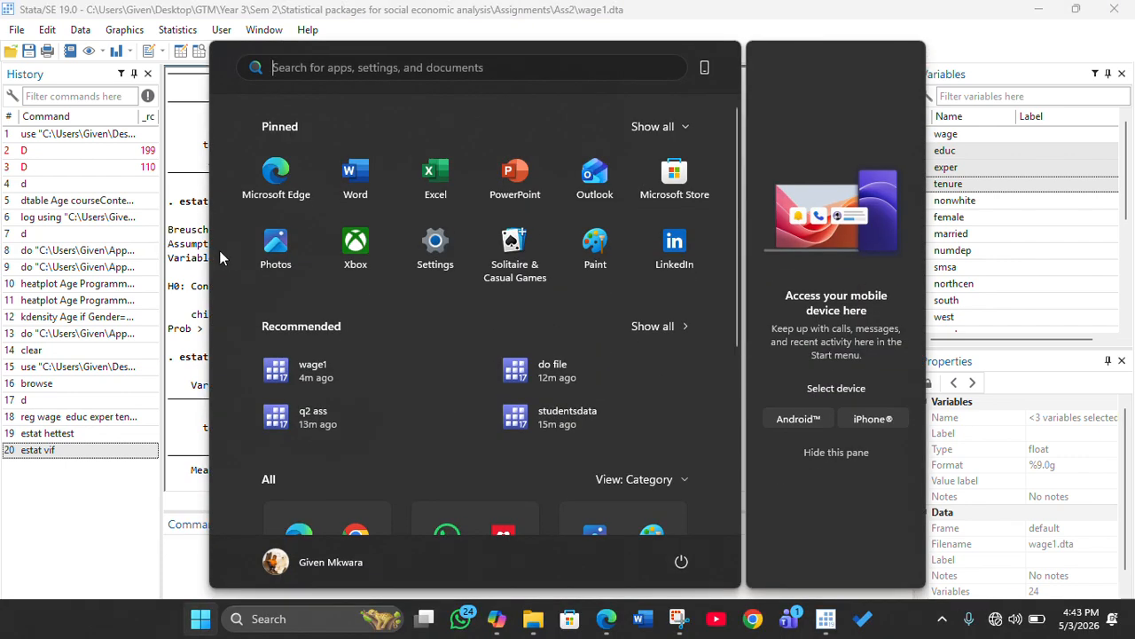
left_click(195, 250)
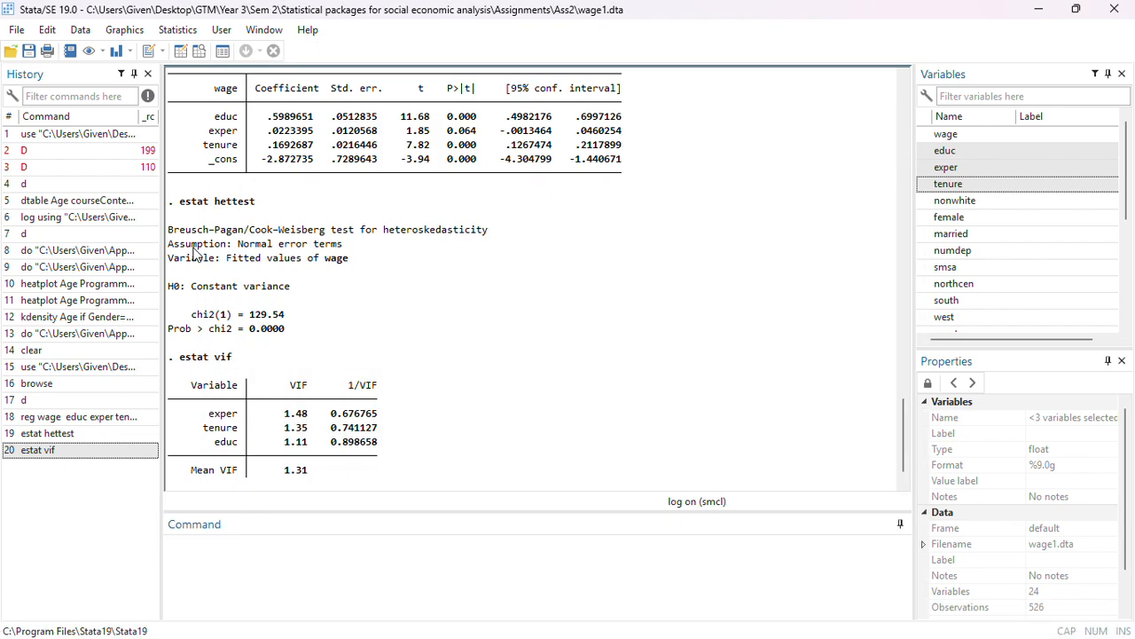
key("ctrl")
key("ctrl")
key("ctrl")
key("ctrl")
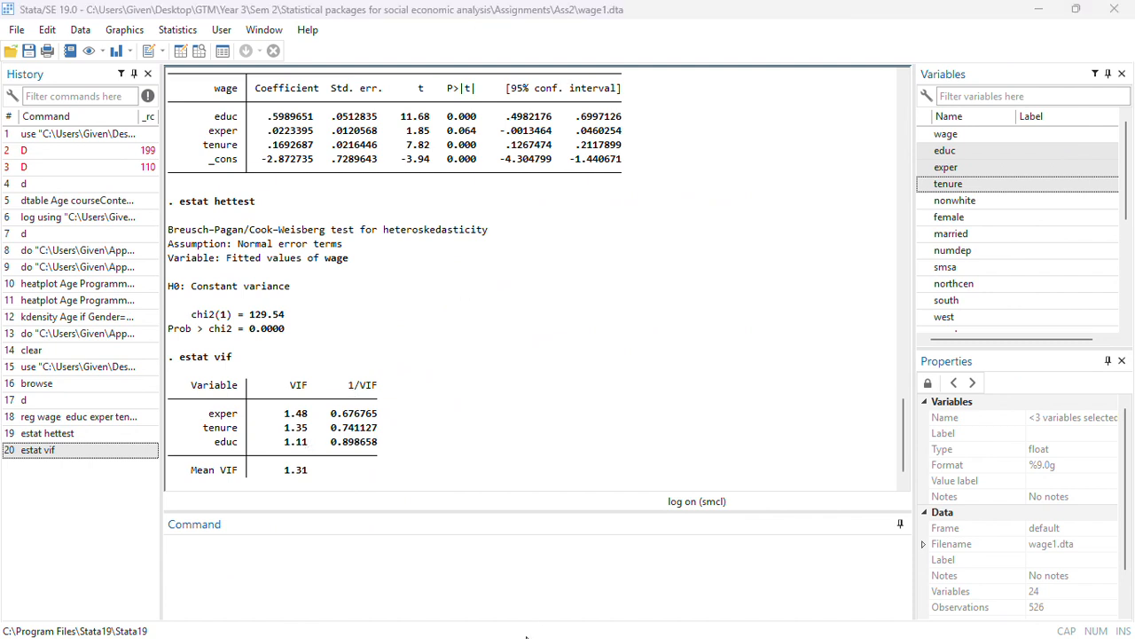
- Switch to the assignment PDF in Edge to read the logistic regression task and those following it, then return to Stata
key("super")
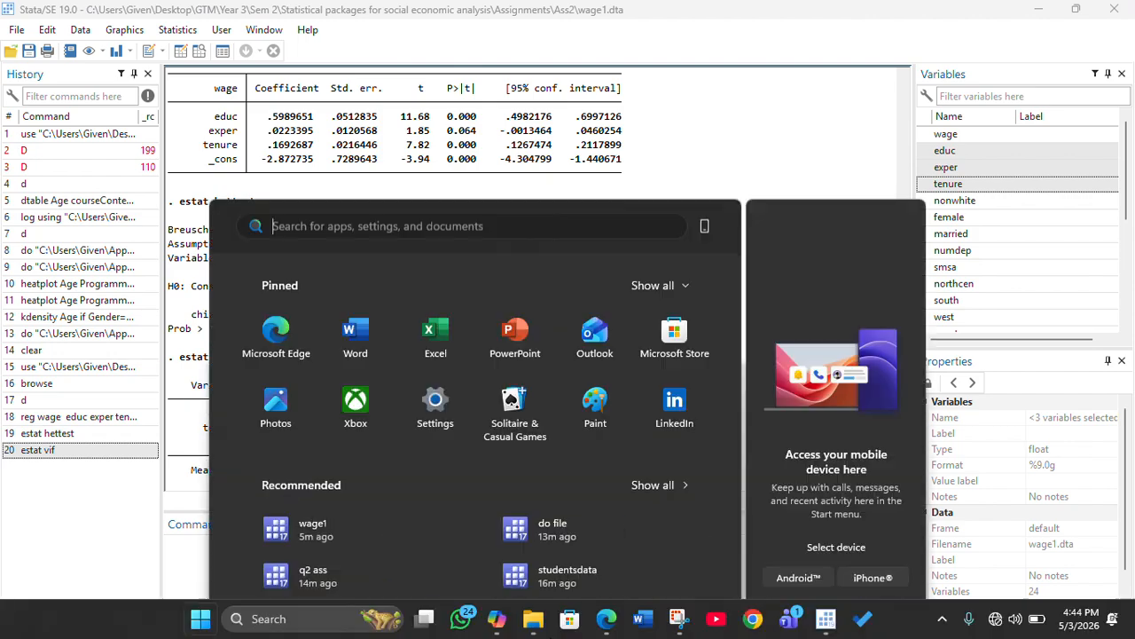
mouse_move(612, 630)
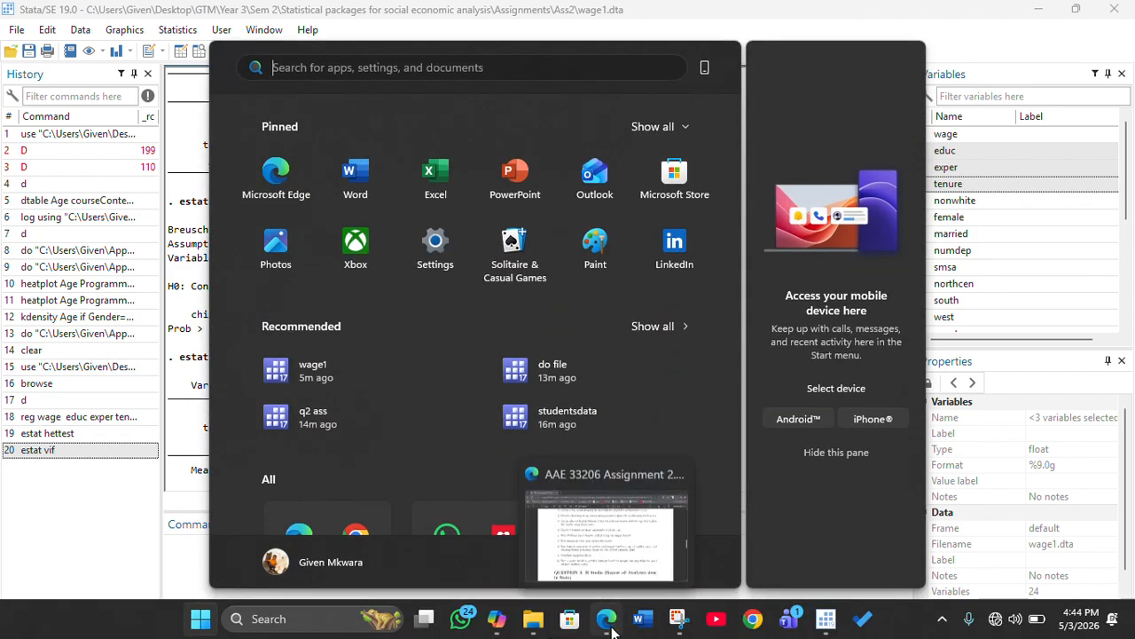
left_click(593, 536)
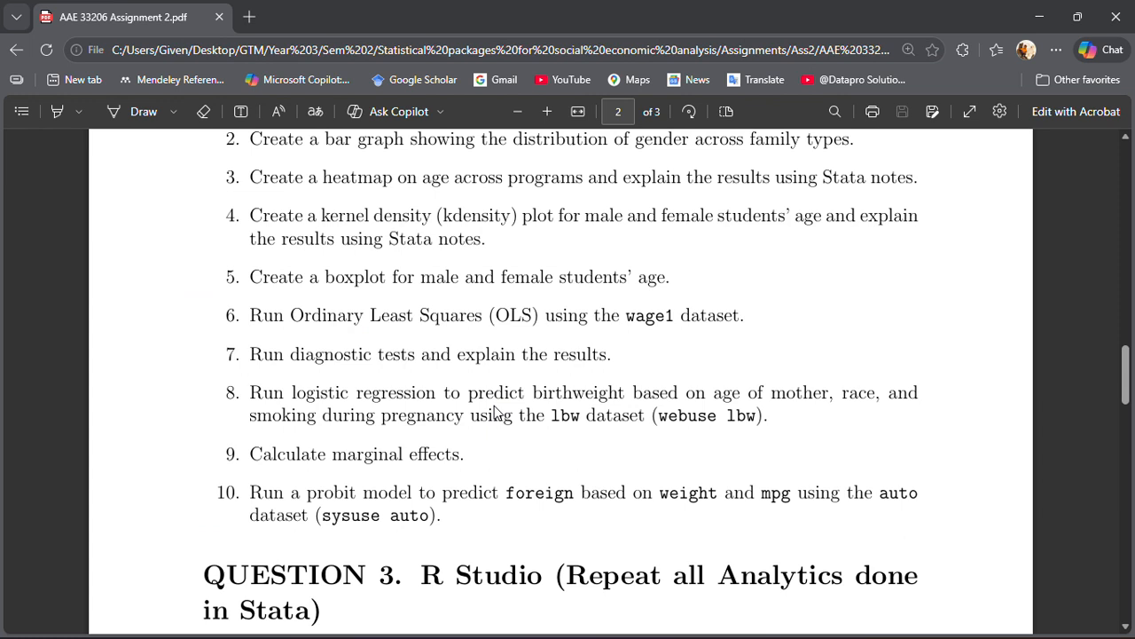
scroll(497, 413, "down", 1)
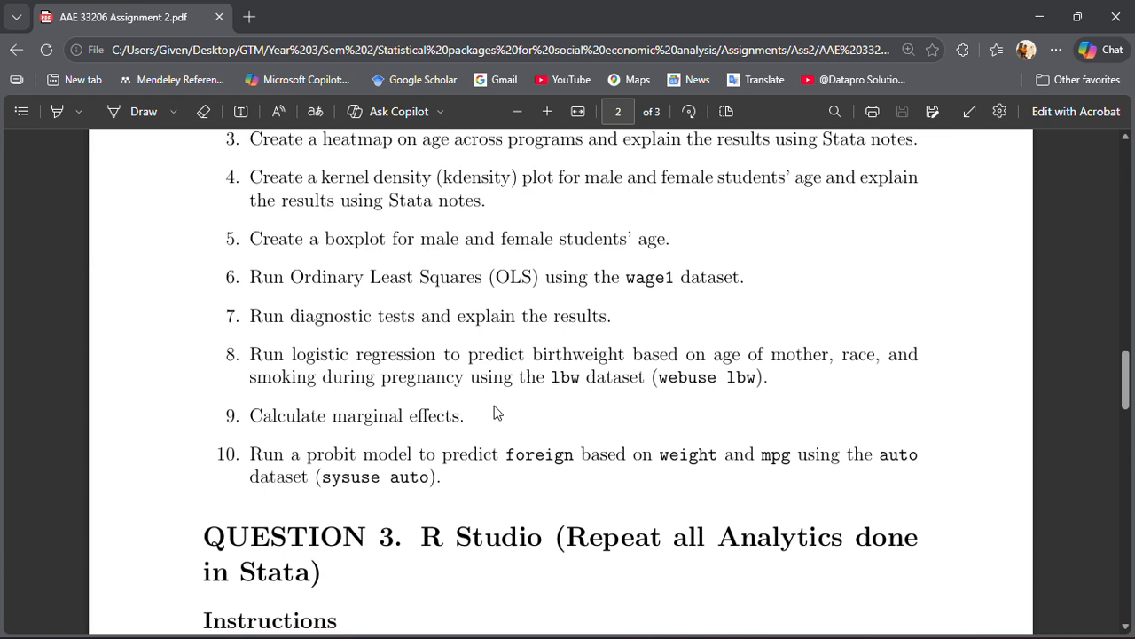
scroll(497, 412, "down", 2)
scroll(496, 412, "up", 1)
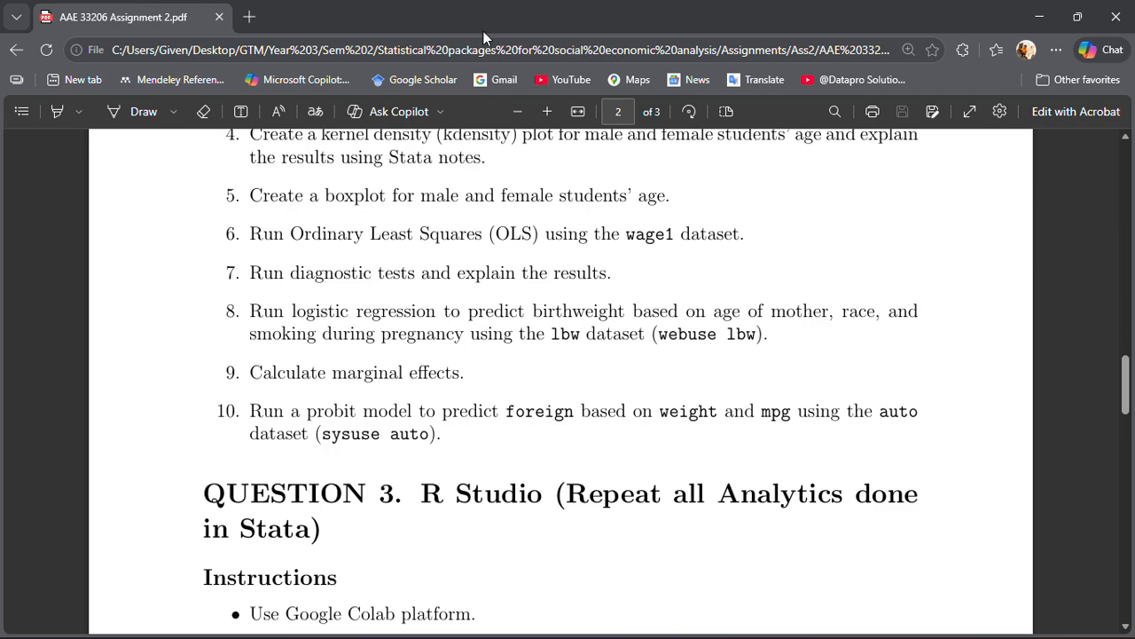
key("alt+Tab")
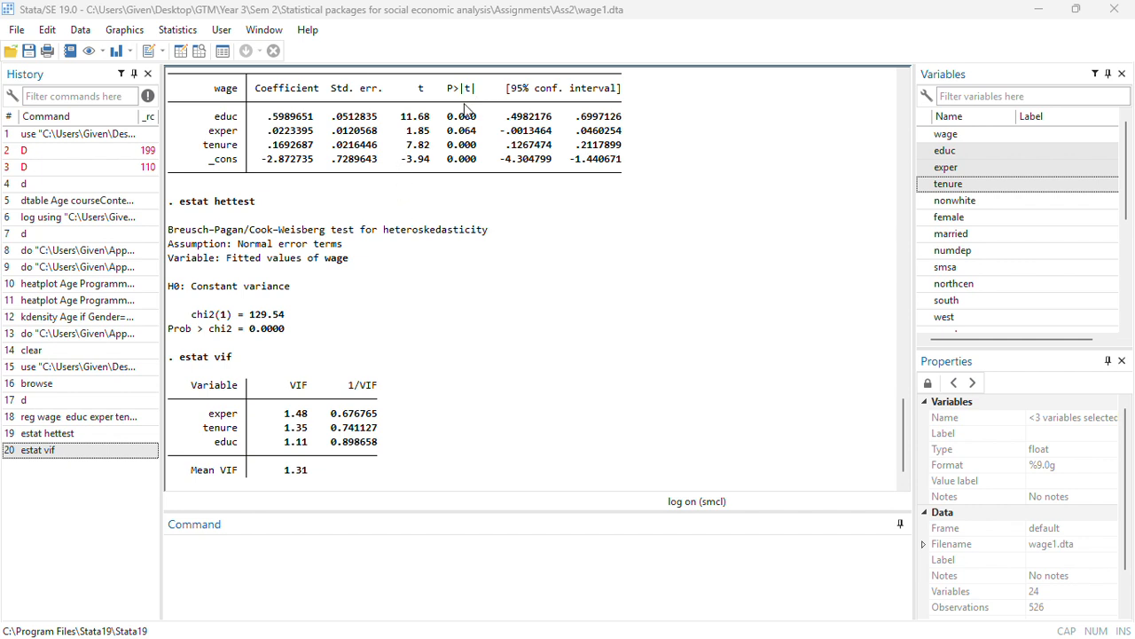
- Try to run a logistic regression of wage on educ, exper and tenure with logit
left_click(293, 558)
type("l")
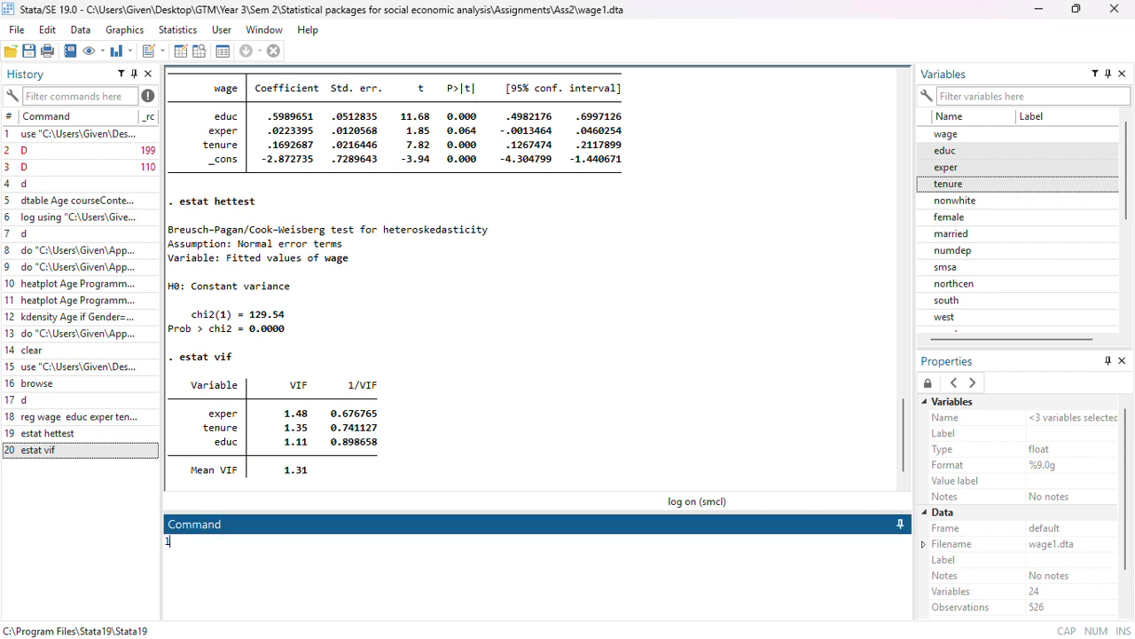
type("ogit")
left_click(925, 136)
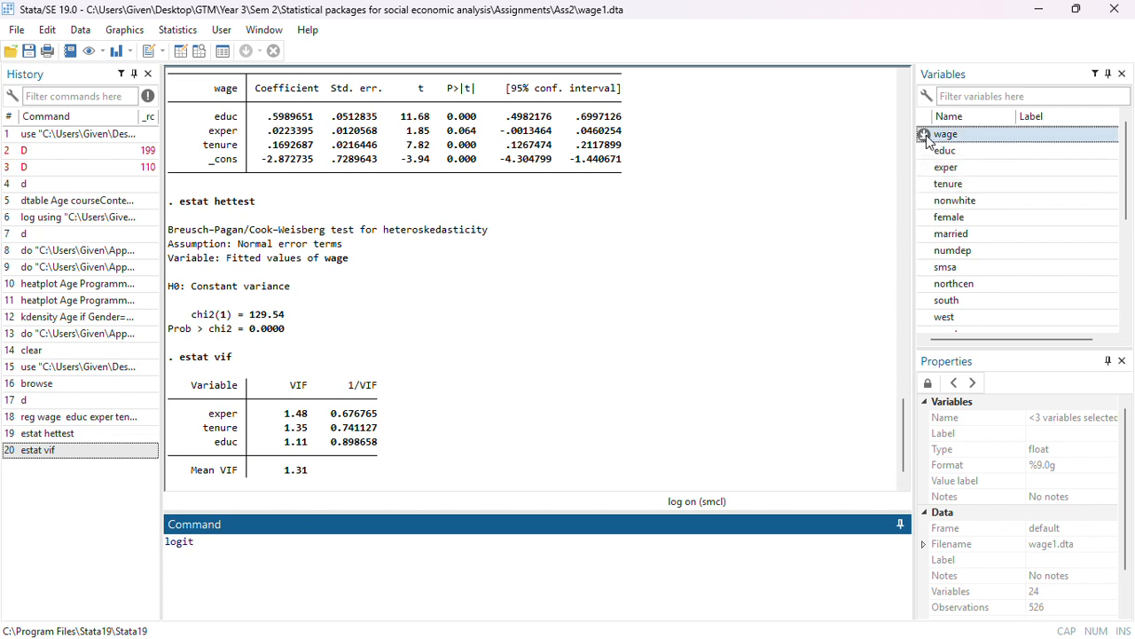
left_click(924, 151)
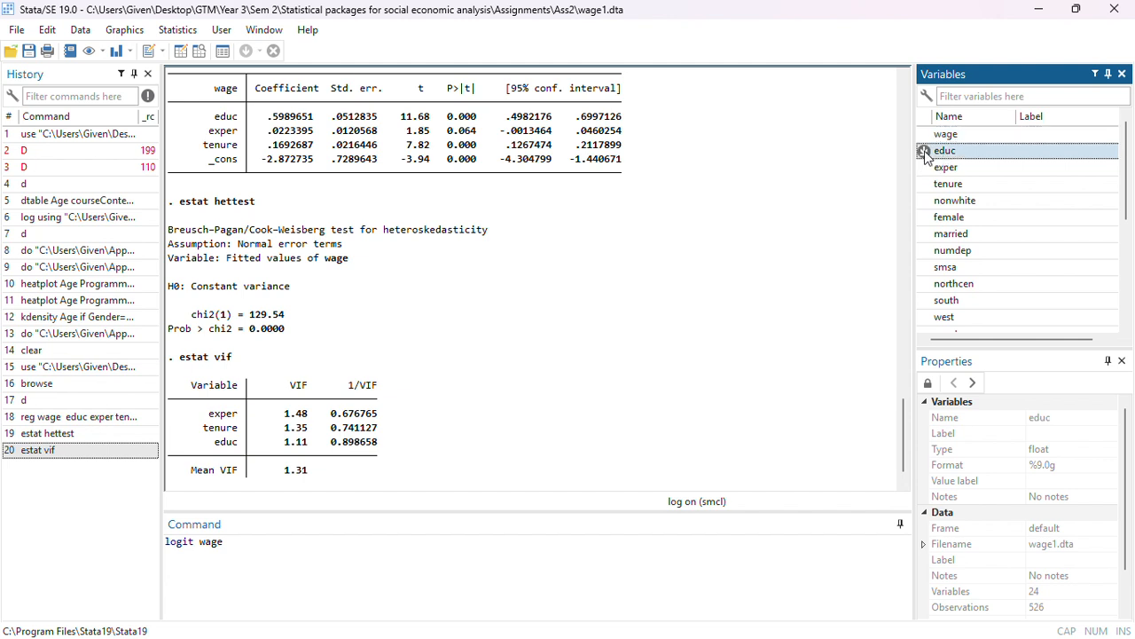
left_click(923, 168)
left_click(924, 184)
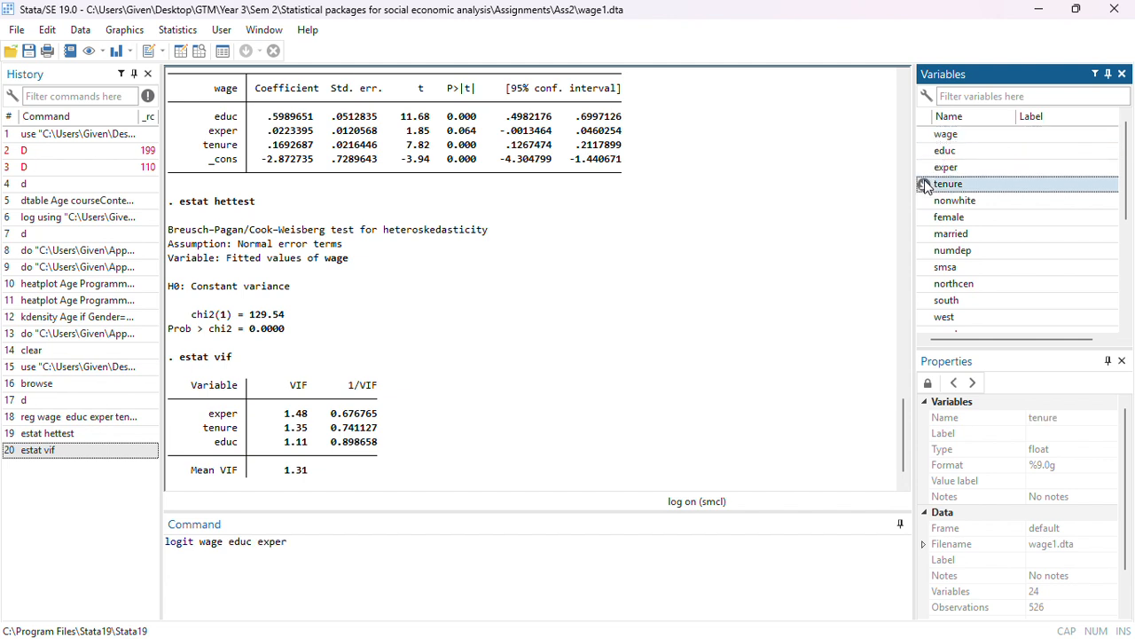
key("Return")
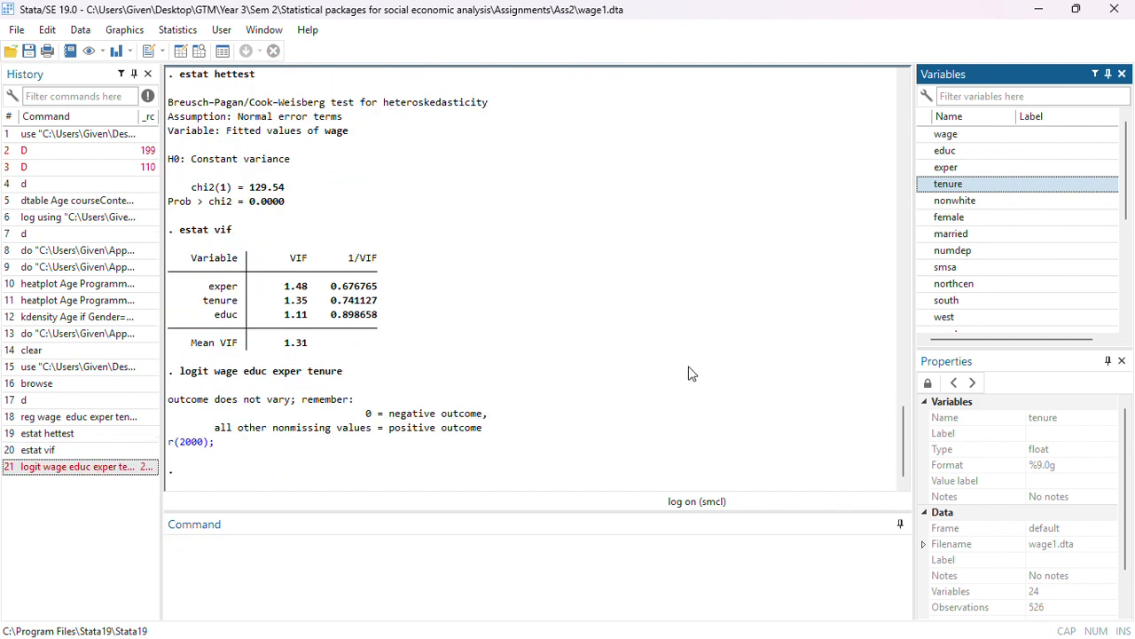
scroll(458, 404, "up", 1)
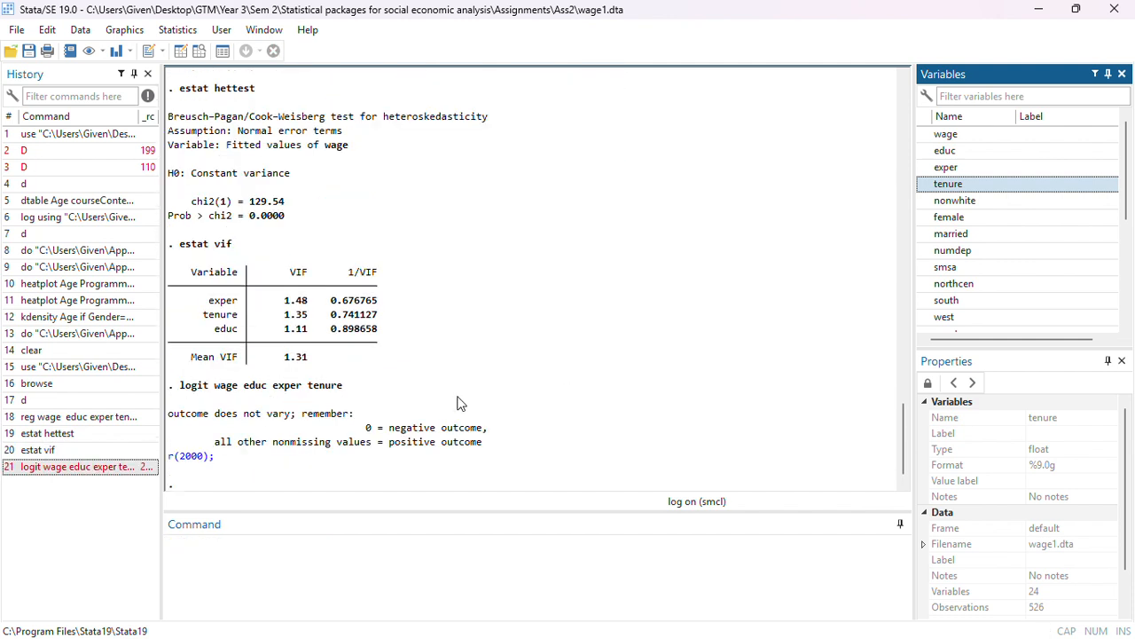
scroll(459, 404, "up", 6)
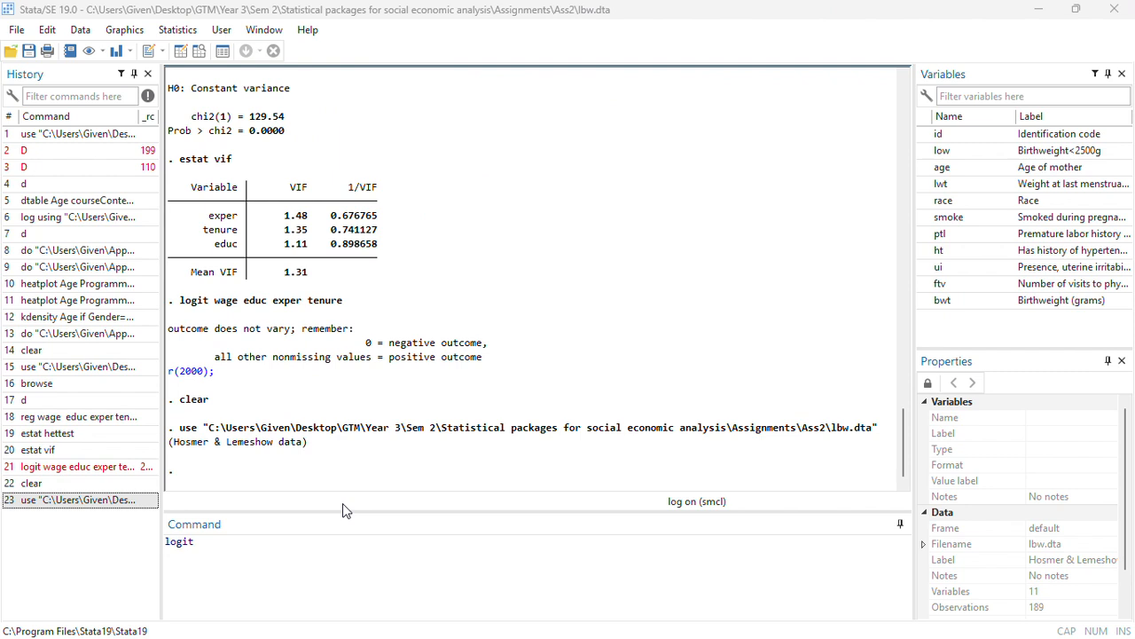
- Switch to the assignment PDF in Edge to reread which predictors the lbw logistic regression task requires, then return to Stata
left_click(309, 561)
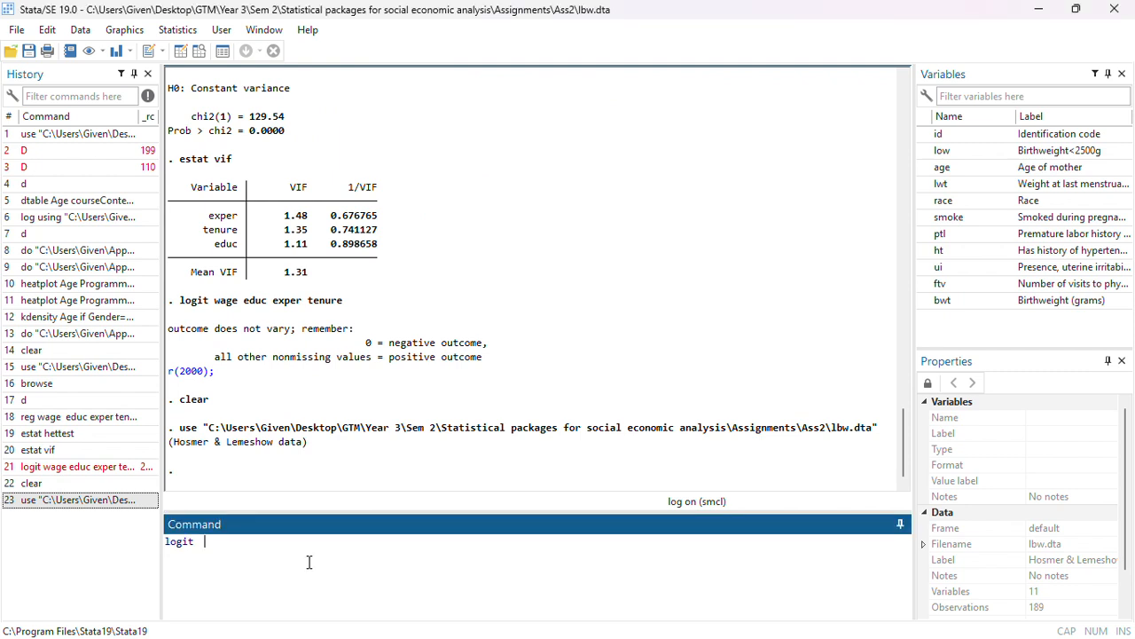
mouse_move(959, 139)
mouse_move(942, 180)
left_click(609, 630)
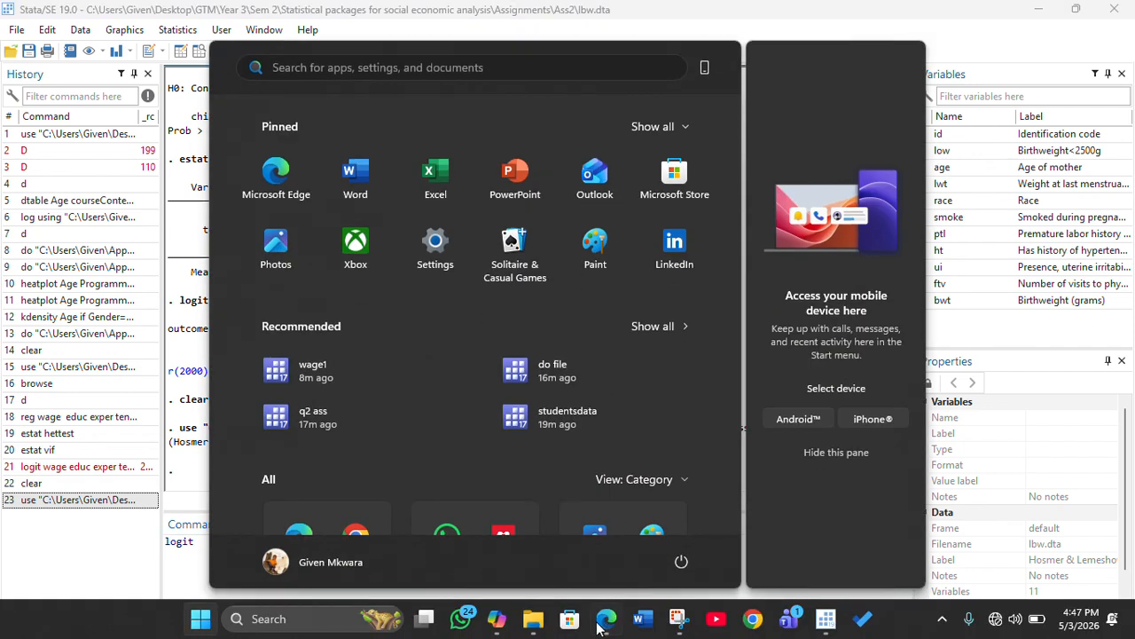
left_click(958, 344)
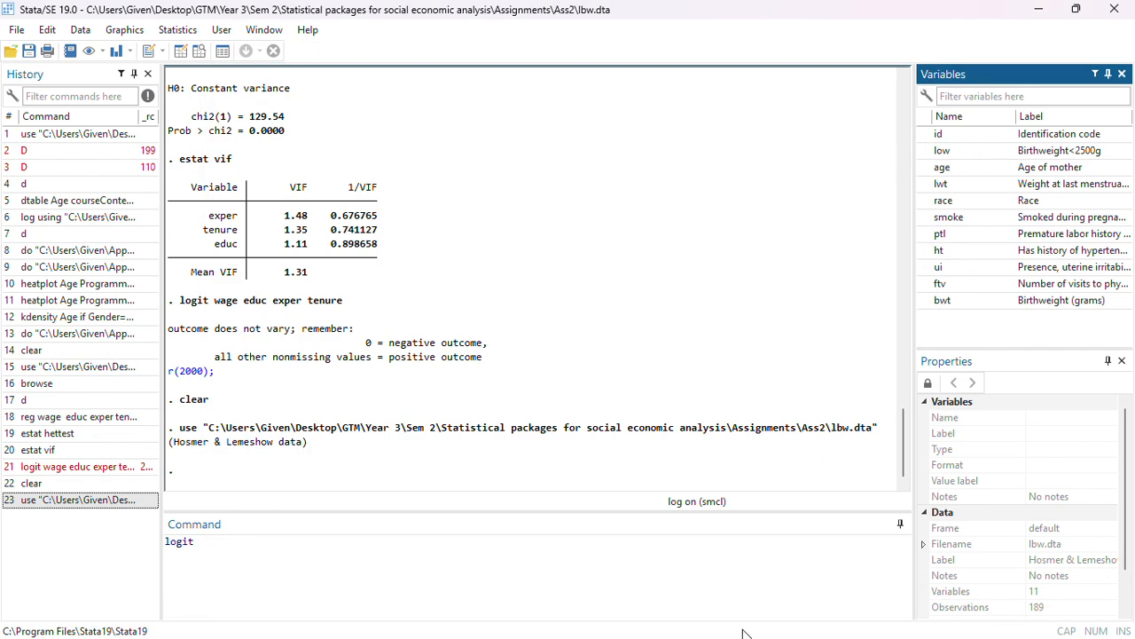
key("super")
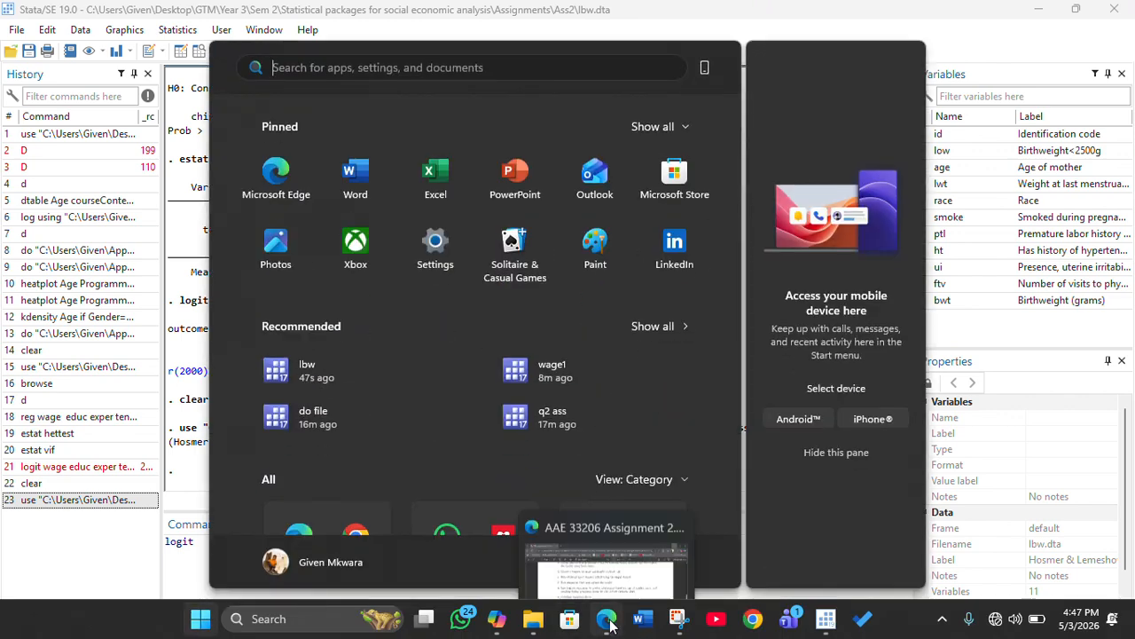
left_click(608, 621)
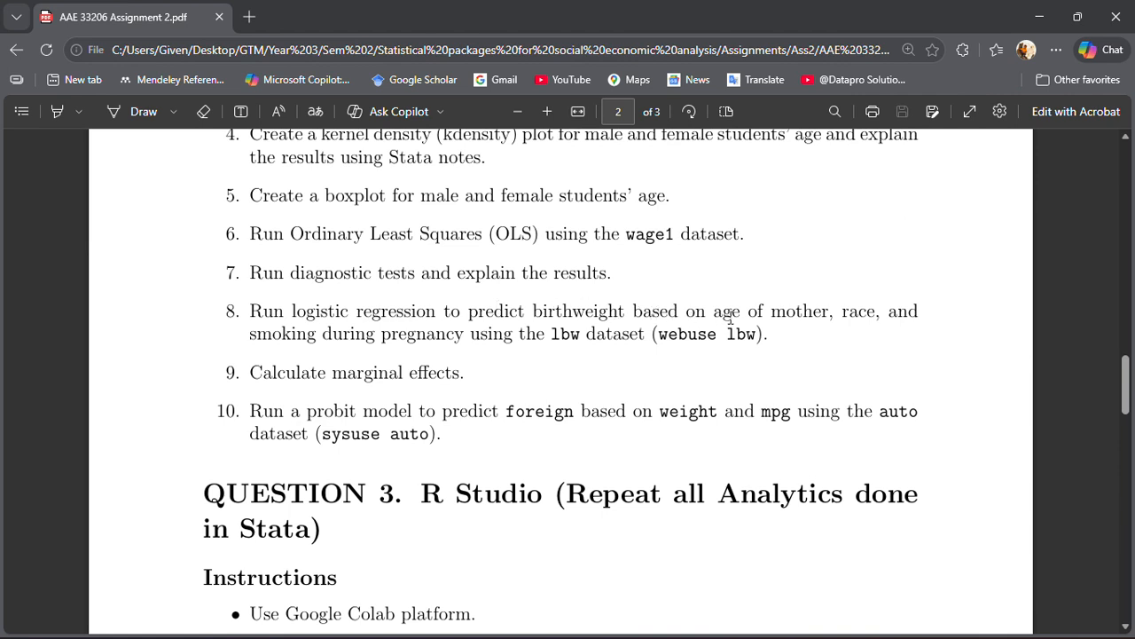
left_click(1043, 13)
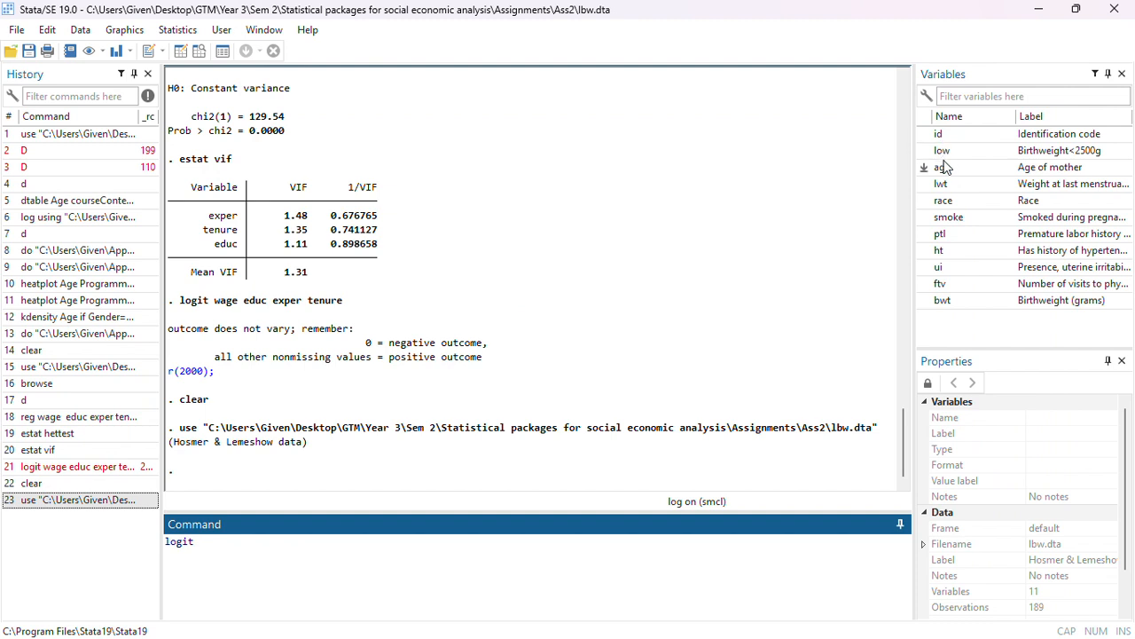
- Run a logistic regression of low on age, race and smoke with logit and review its output
left_click(923, 152)
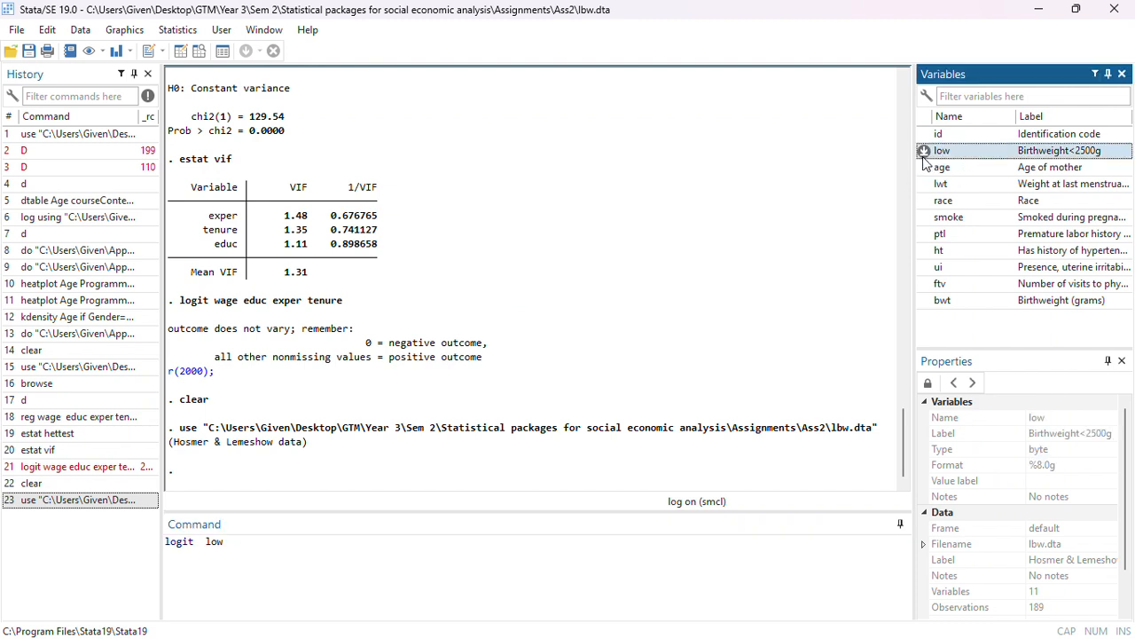
left_click(502, 558)
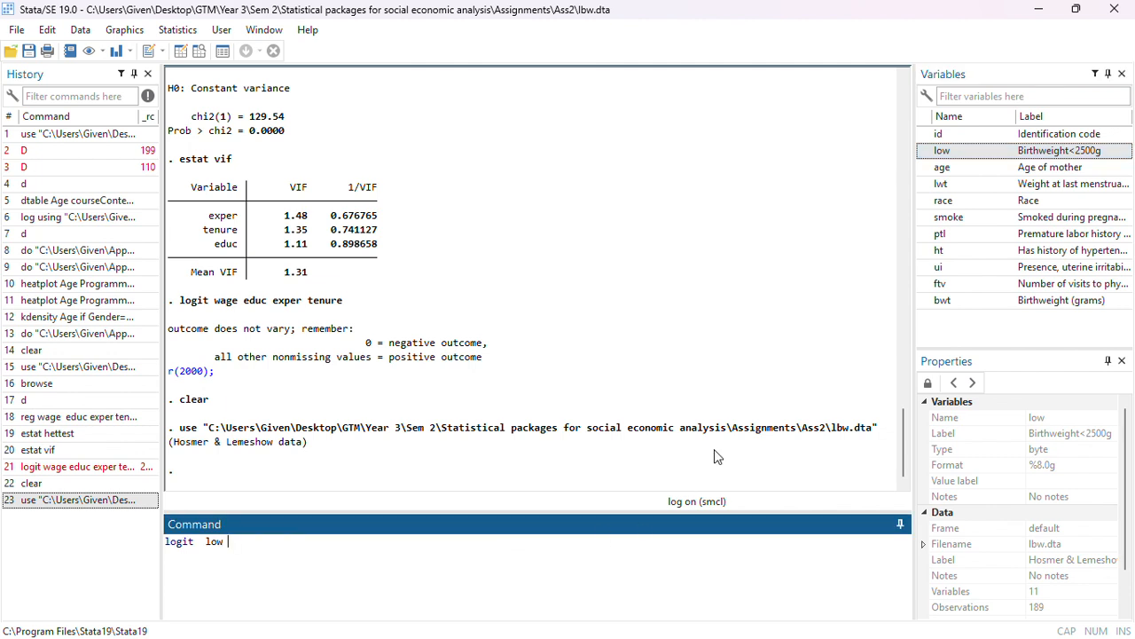
left_click(925, 169)
left_click(923, 168)
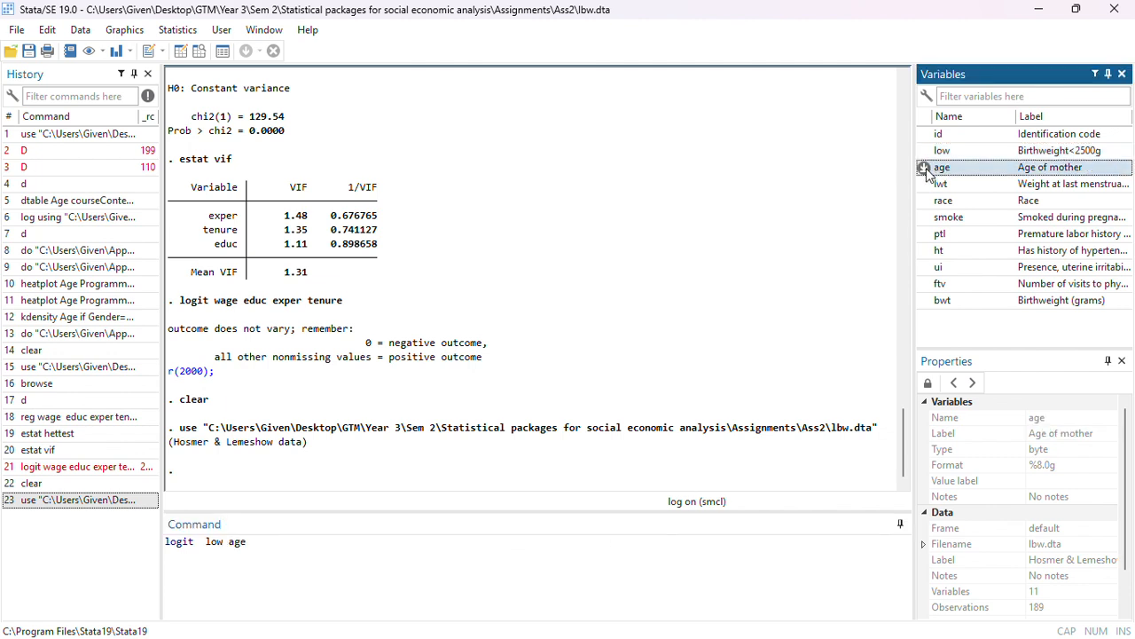
left_click(924, 201)
left_click(924, 217)
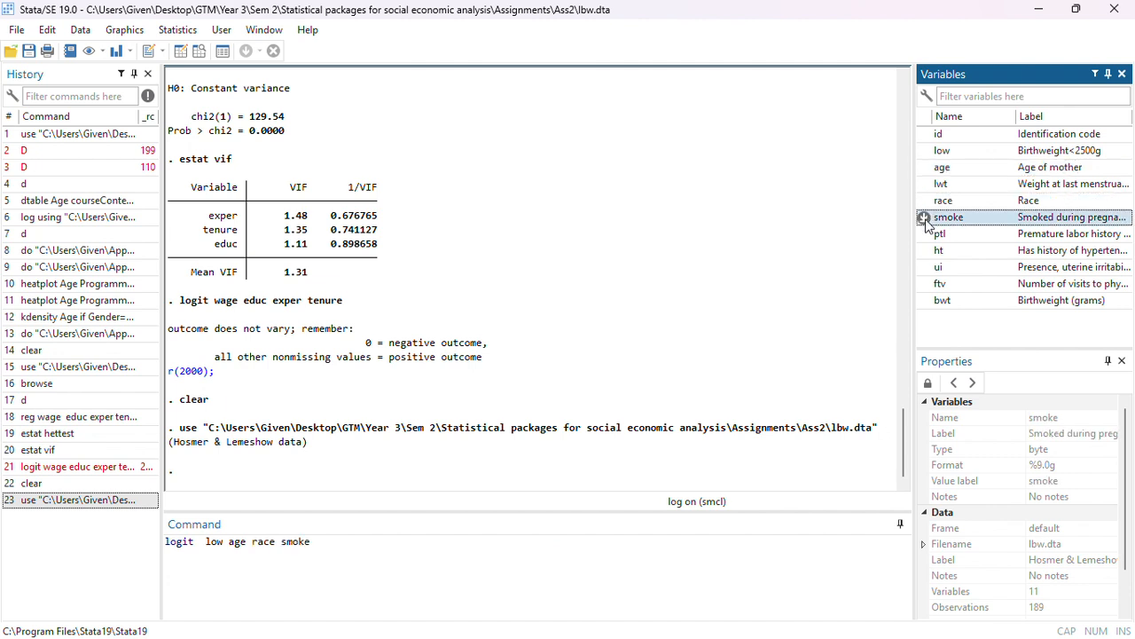
key("Return")
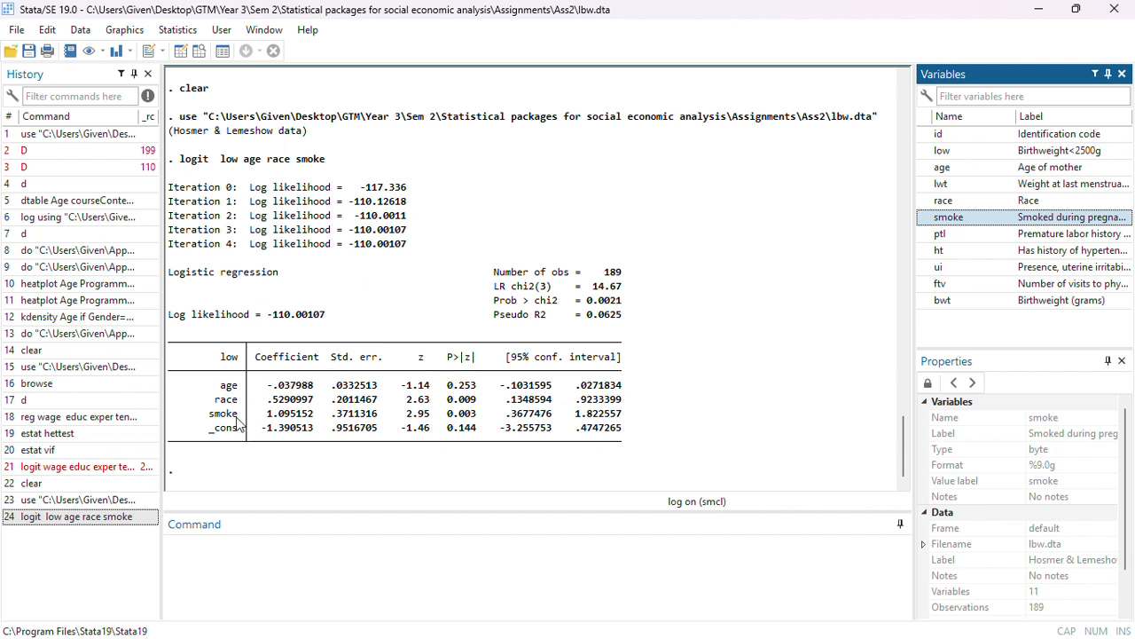
scroll(277, 329, "up", 1)
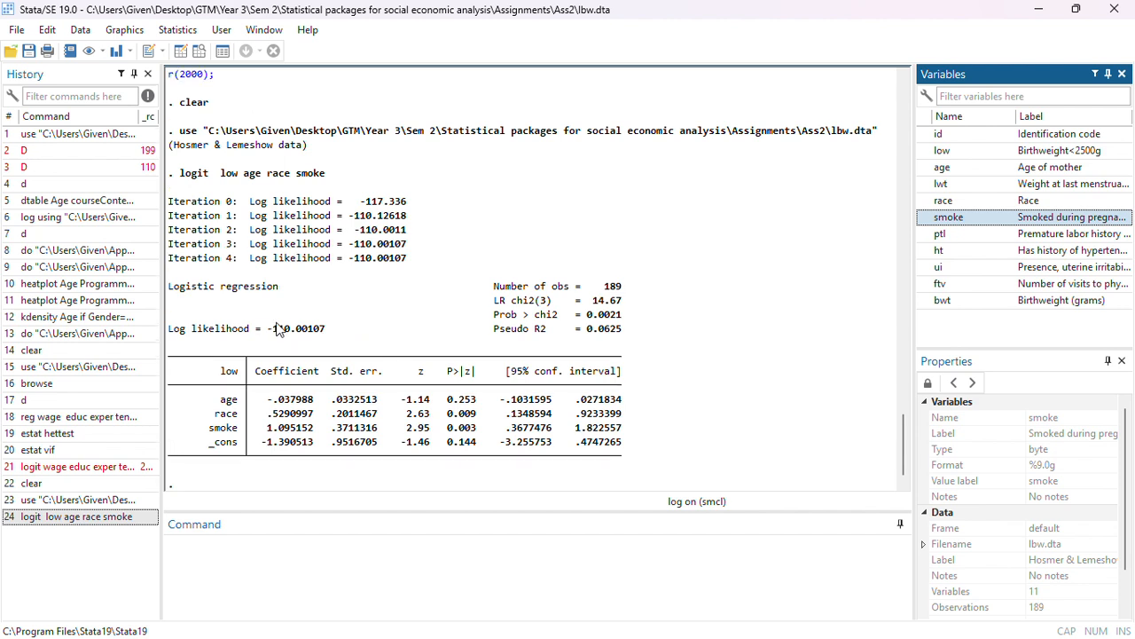
scroll(277, 329, "down", 1)
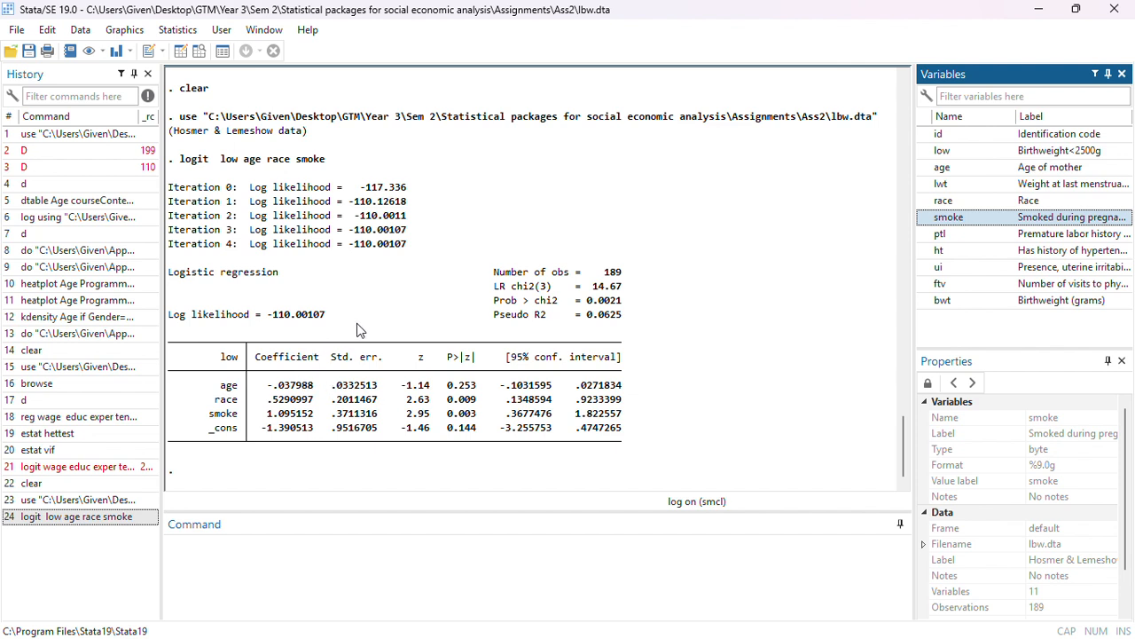
- Review the logit output, and check the assignment PDF in Edge for the next task before returning to Stata
scroll(360, 330, "up", 1)
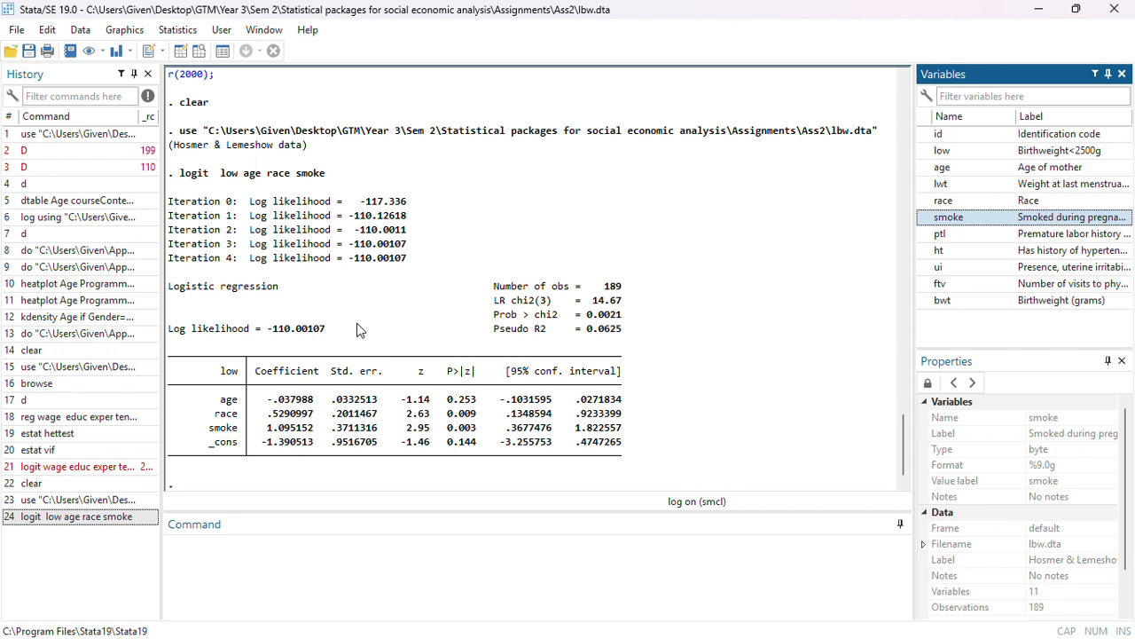
scroll(321, 248, "up", 1)
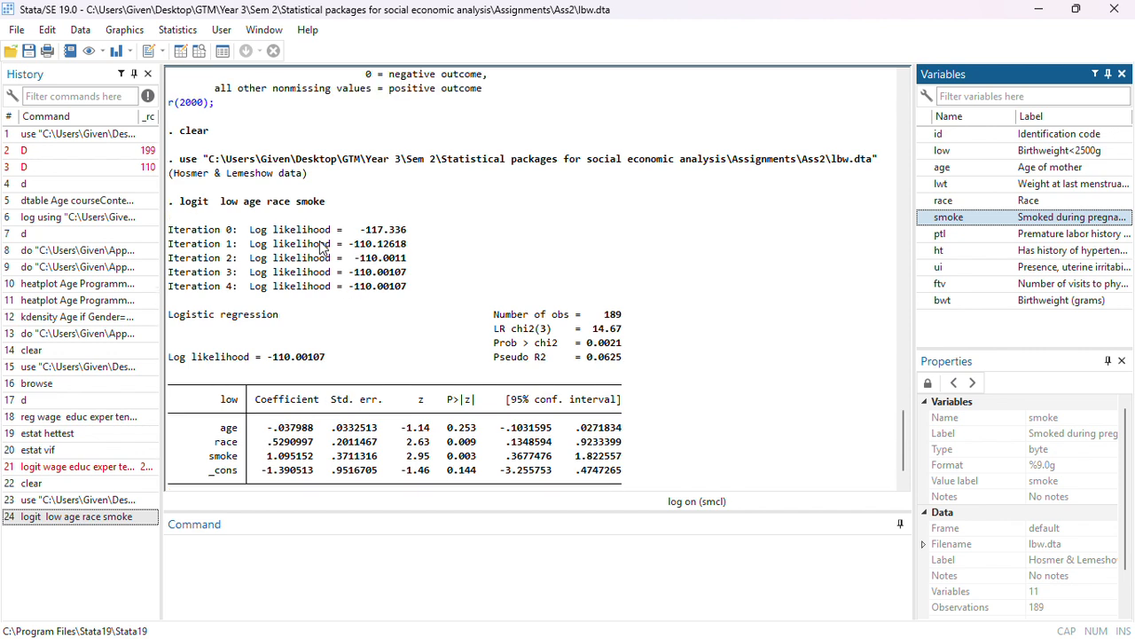
scroll(441, 172, "down", 1)
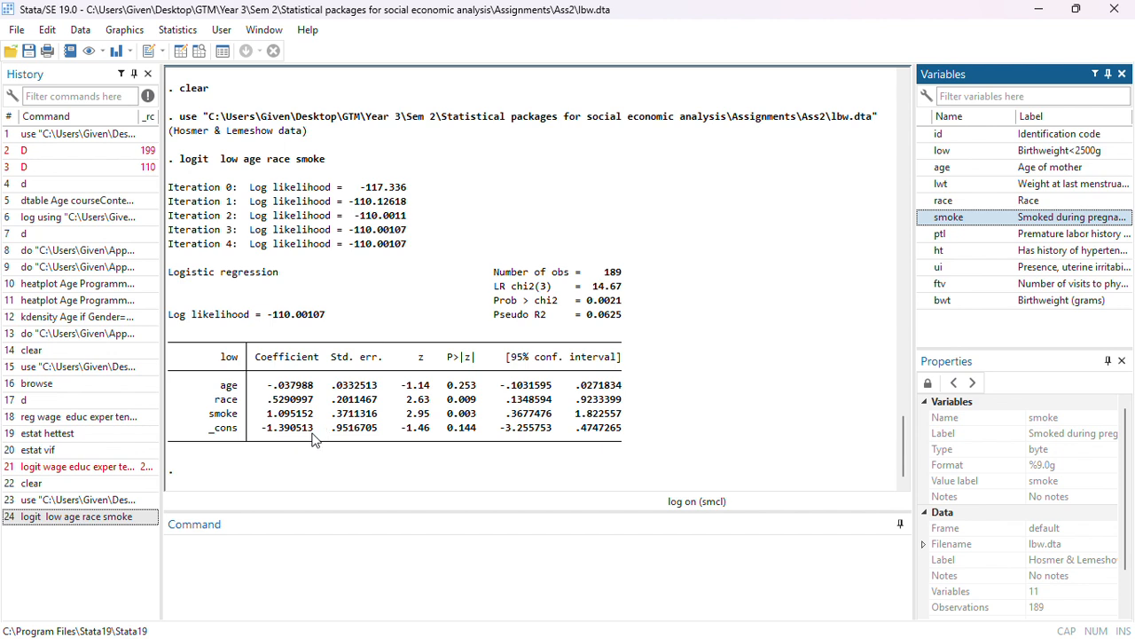
left_click(259, 542)
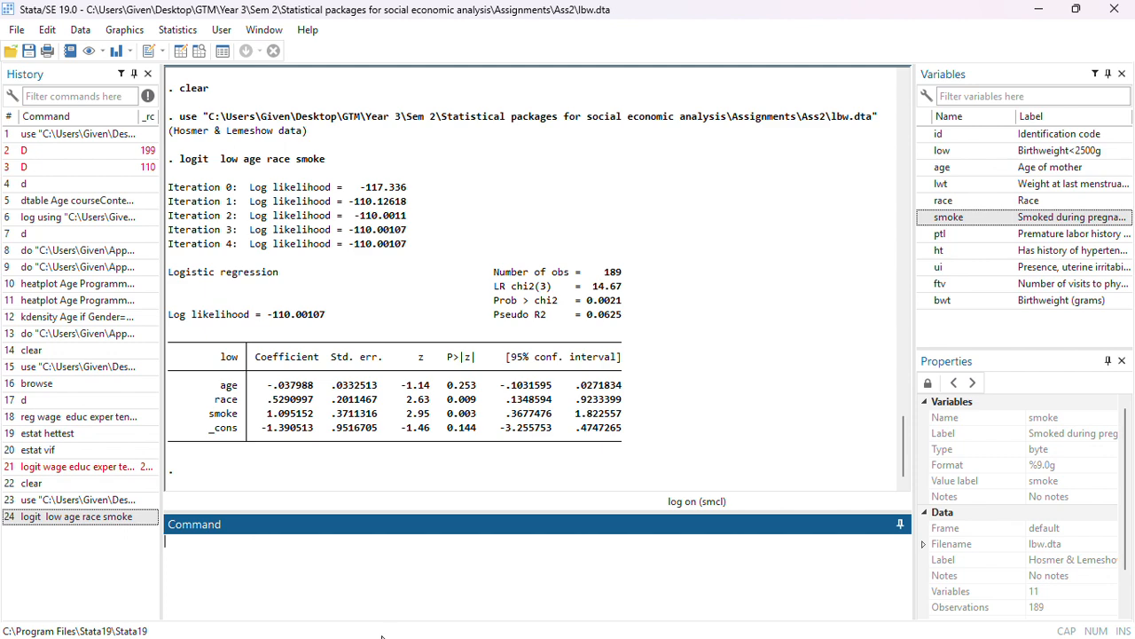
key("super")
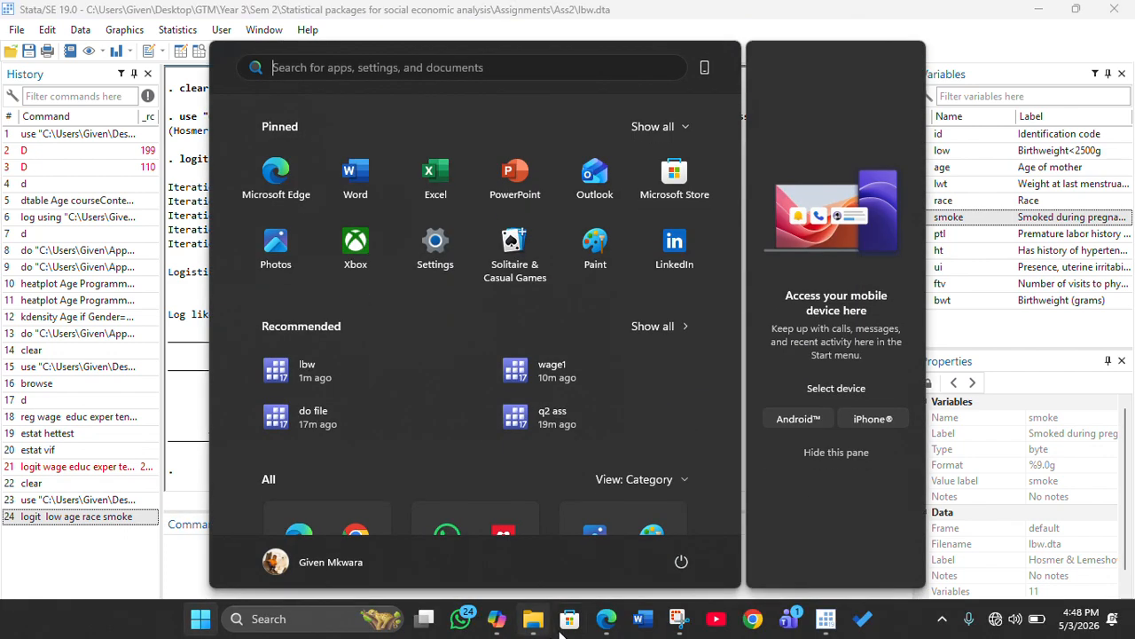
left_click(607, 621)
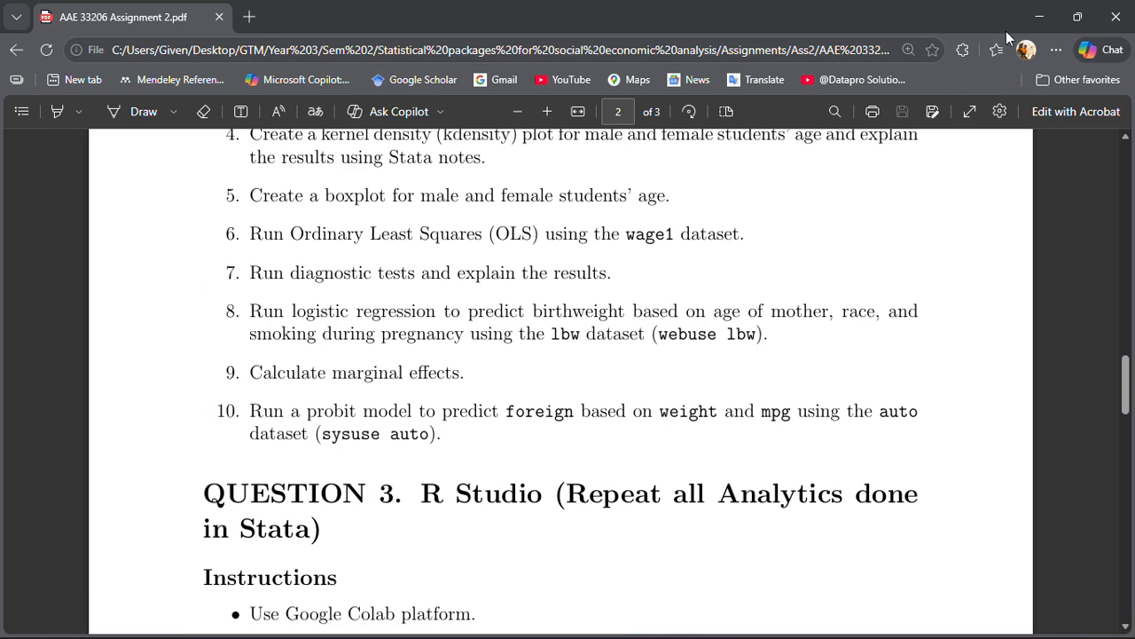
left_click(1039, 16)
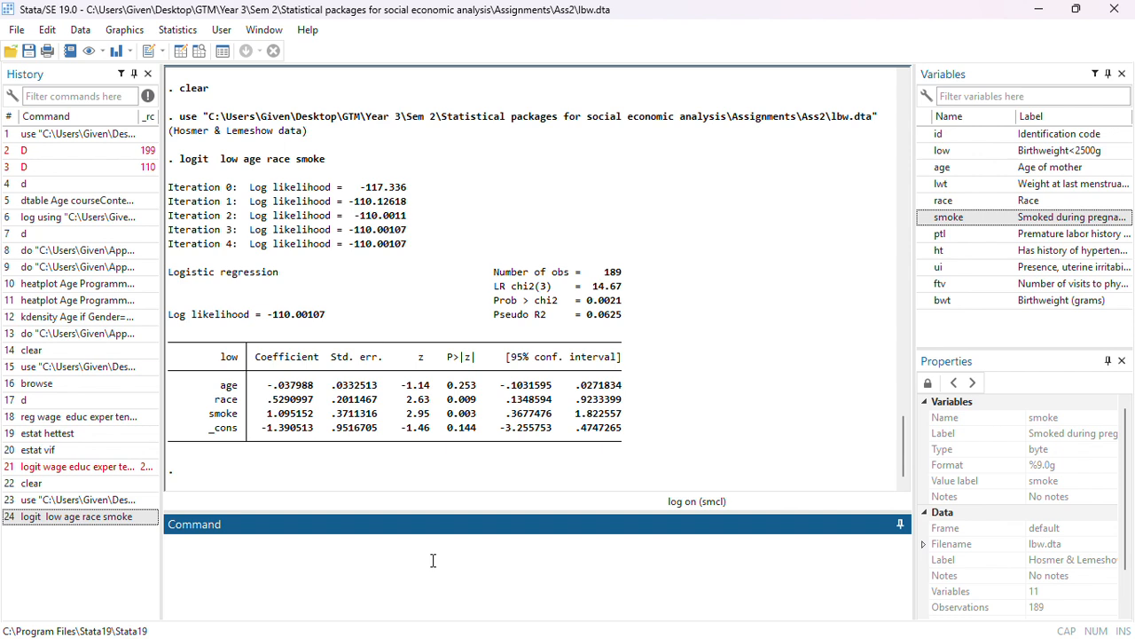
- Calculate the average marginal effects of all predictors in the logit model with margins, dydx(*)
type("margin")
type("s, dydx(*)")
key("Return")
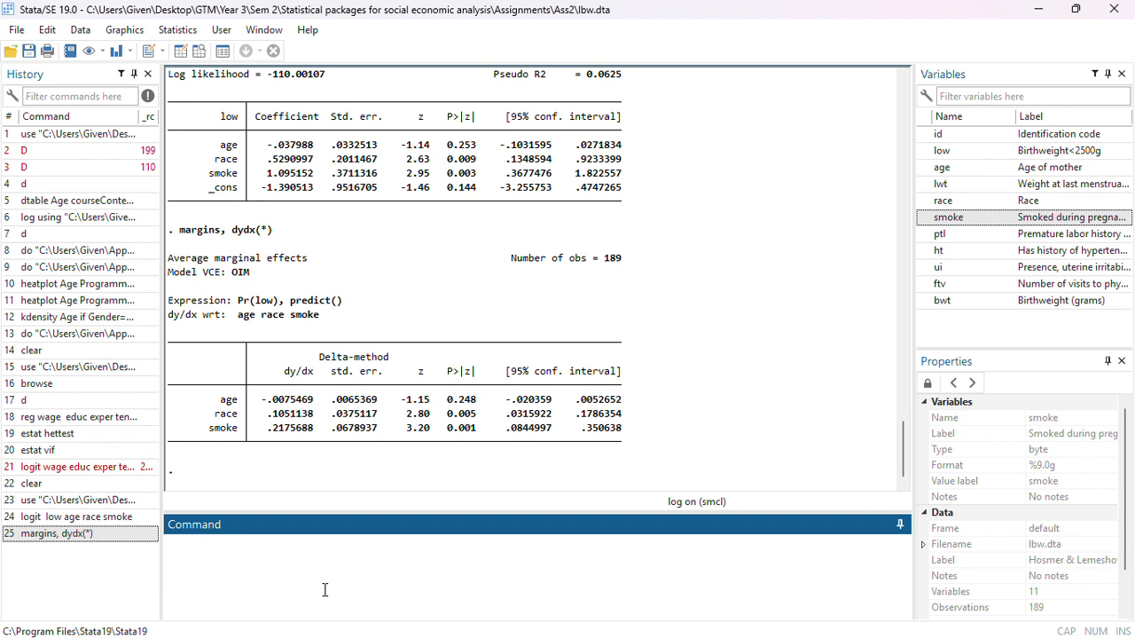
- Calculate the average marginal effect of age alone by rerunning the margins command as margins, dydx(age)
left_click(78, 537)
left_click(253, 541)
key("BackSpace")
type("age")
key("Return")
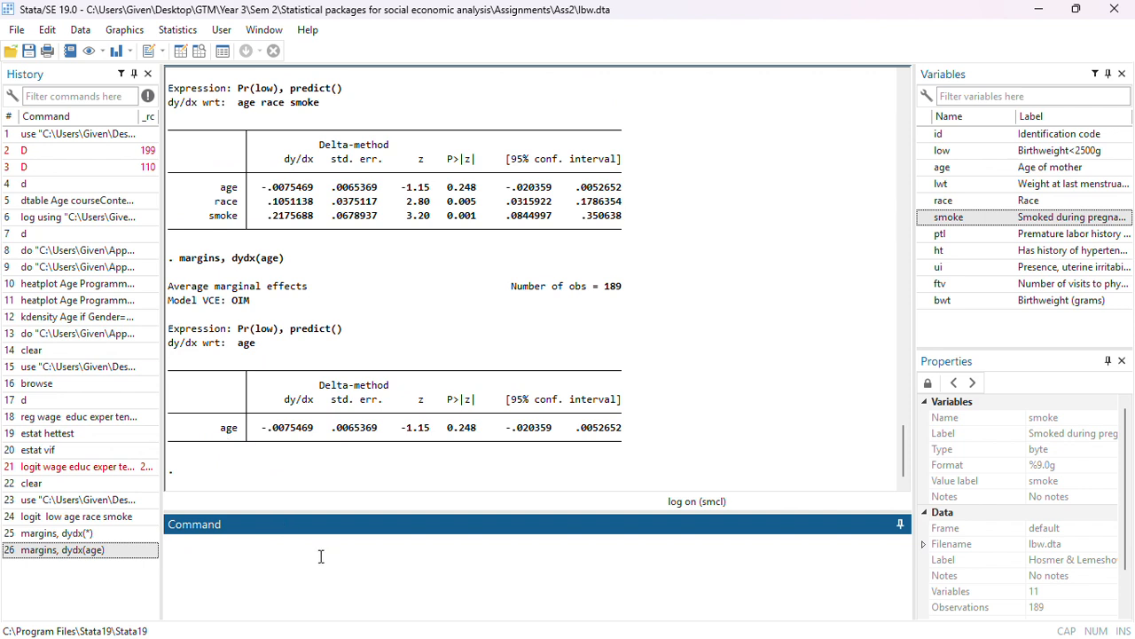
- Check the assignment PDF in Edge for the probit task's variables and dataset, then return to Stata and discard the started probit command
type("probit")
key("super")
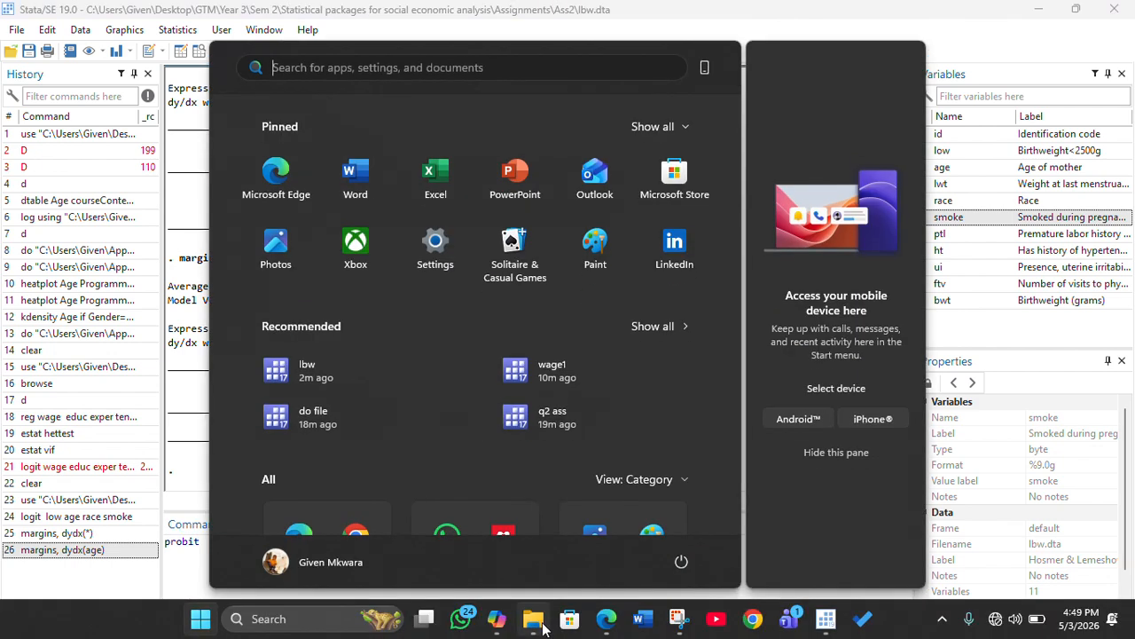
left_click(607, 619)
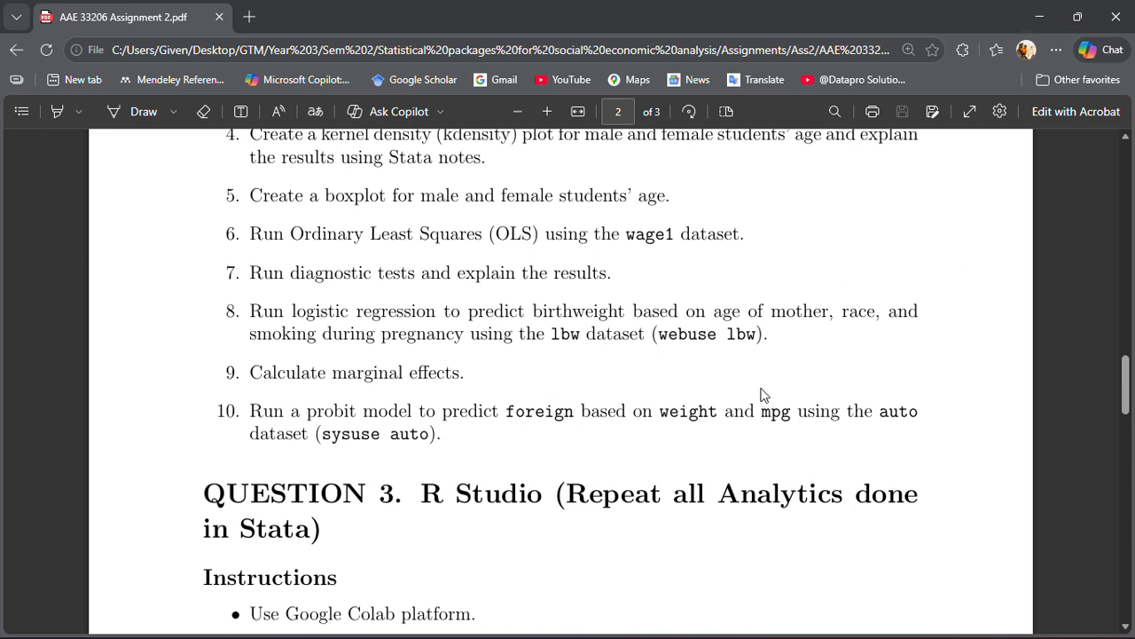
left_click(1037, 16)
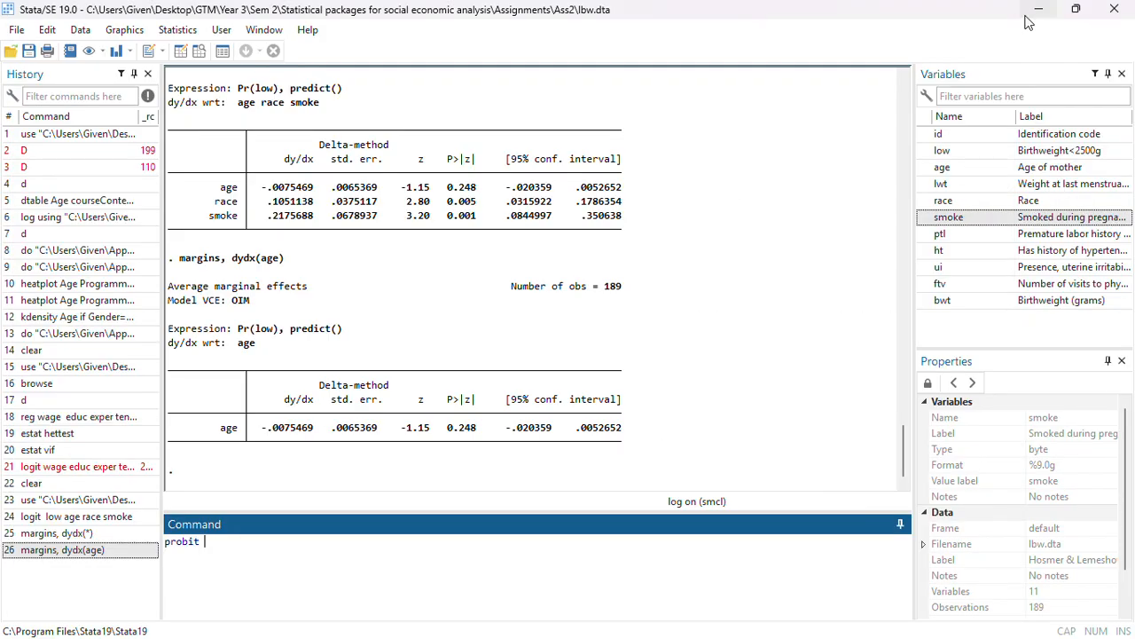
key("BackSpace")
key("BackSpace")
key("BackSpace")
key("BackSpace")
key("BackSpace")
key("BackSpace")
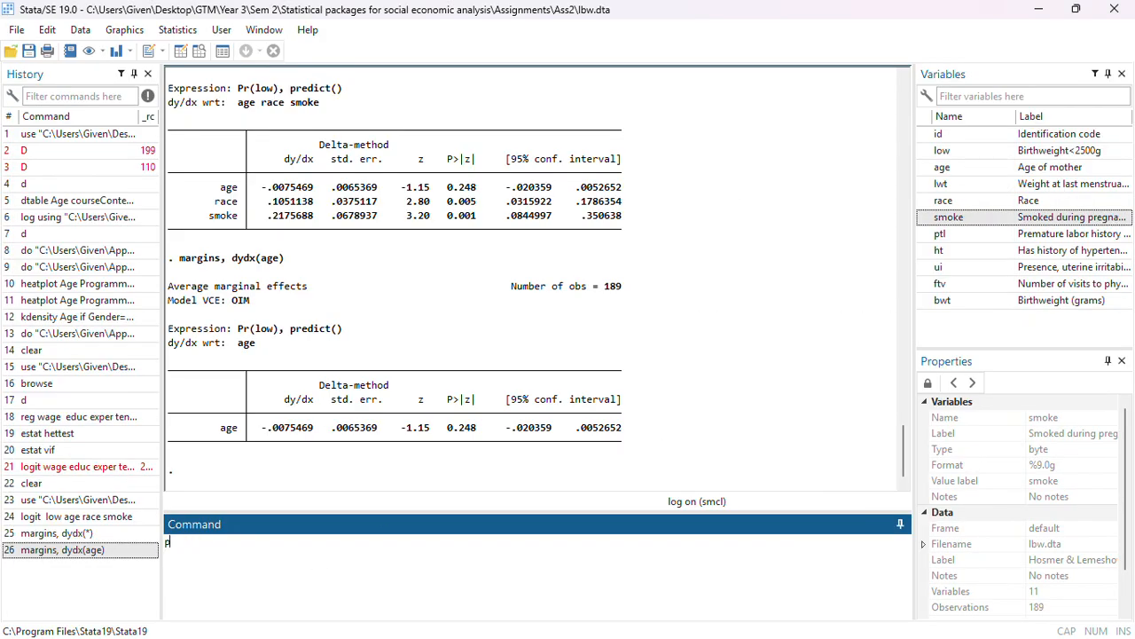
- Open the auto.dta dataset from the Ass2 assignment folder
left_click(16, 29)
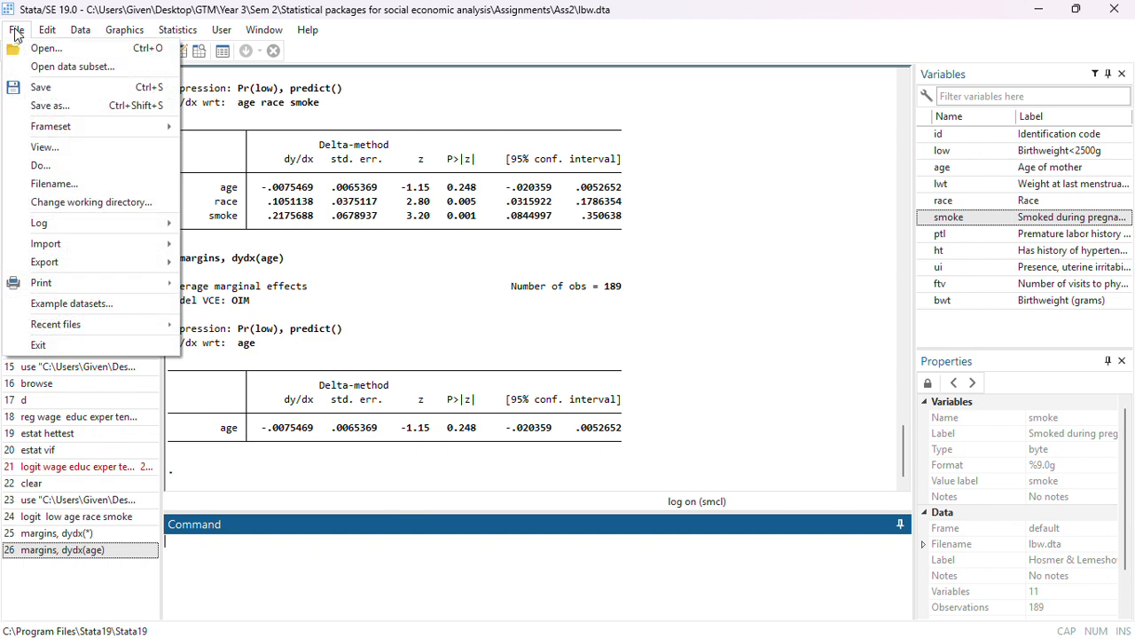
left_click(42, 53)
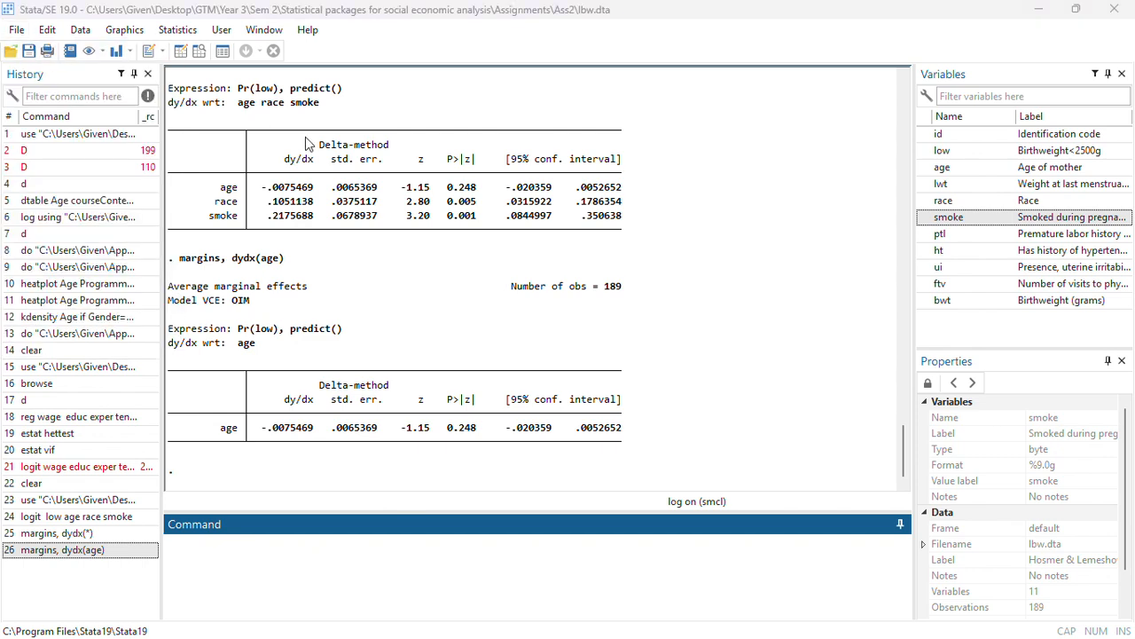
double_click(327, 275)
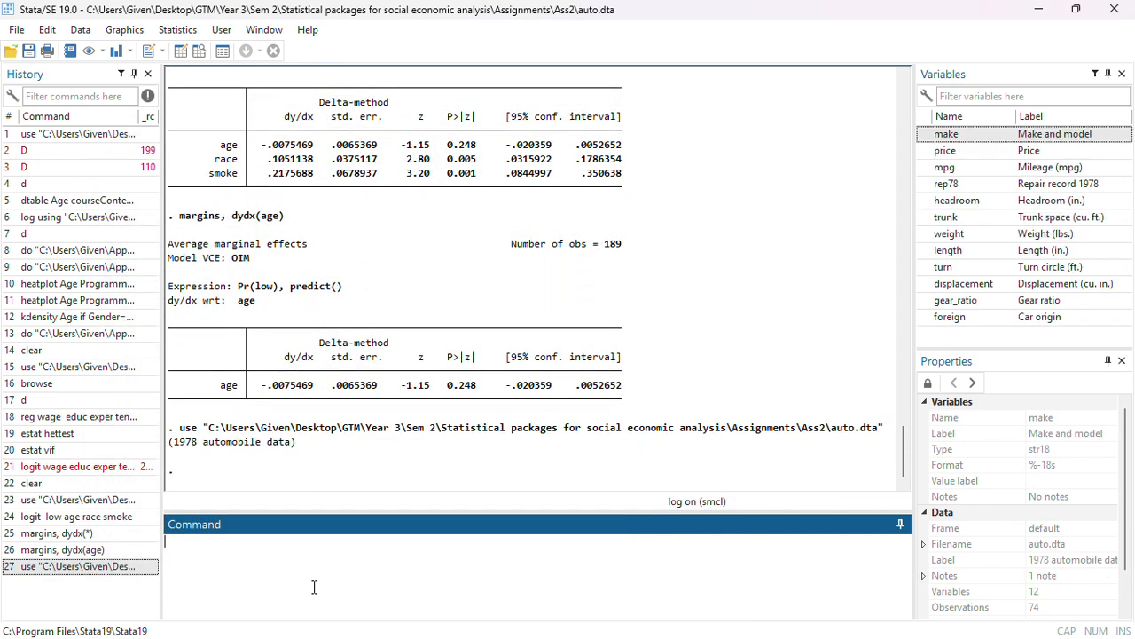
- Run a probit model of foreign on mpg and weight
type("probit")
double_click(925, 319)
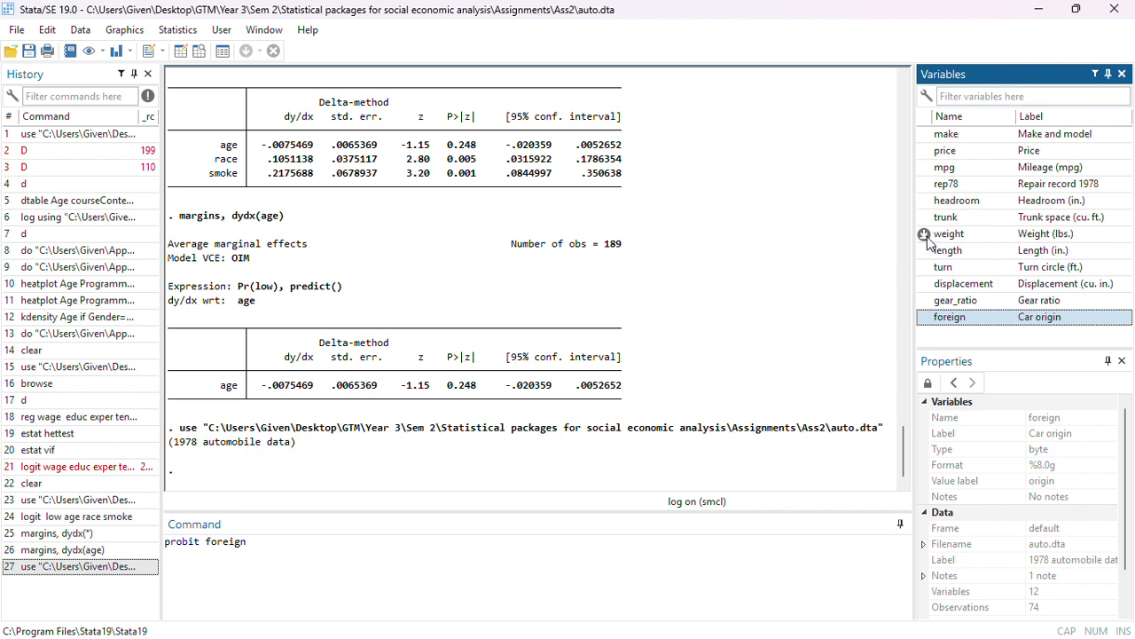
double_click(925, 170)
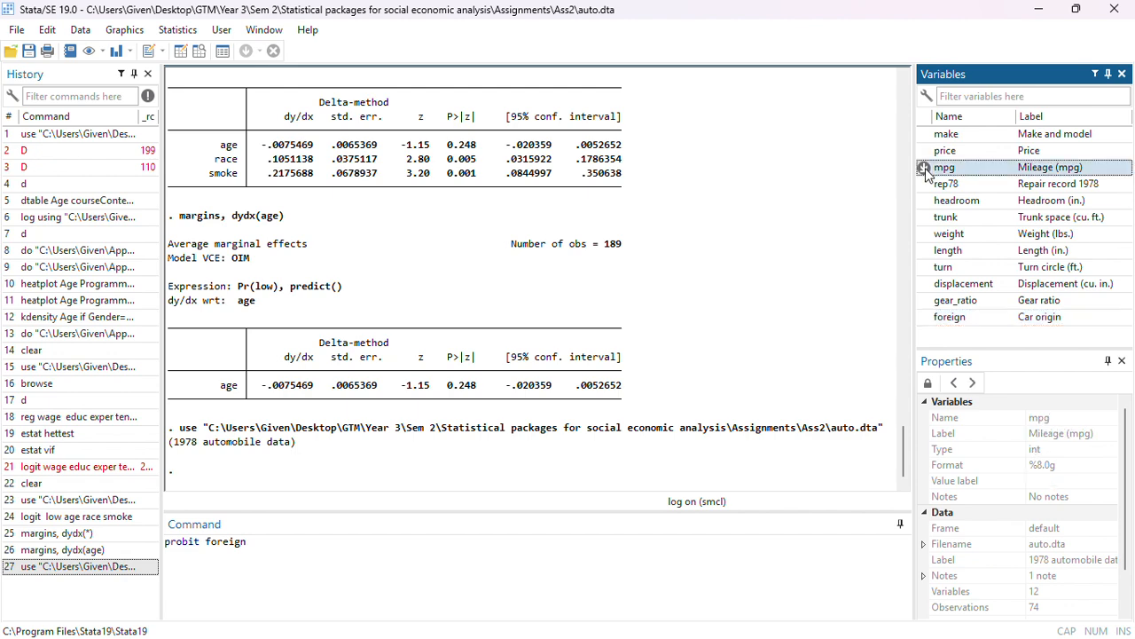
left_click(924, 235)
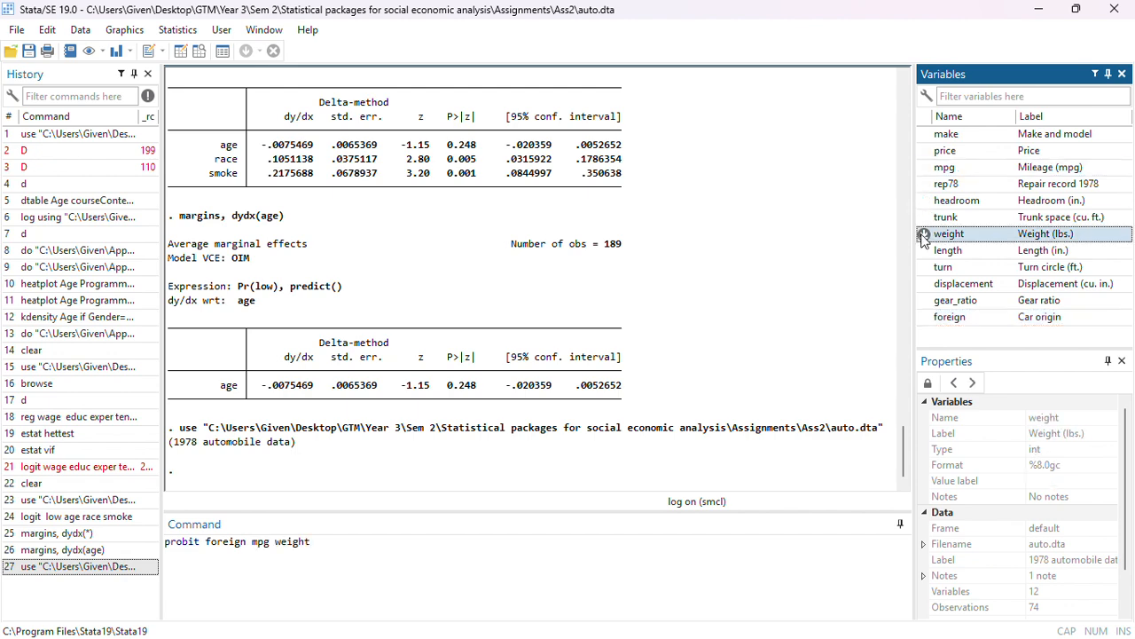
key("Return")
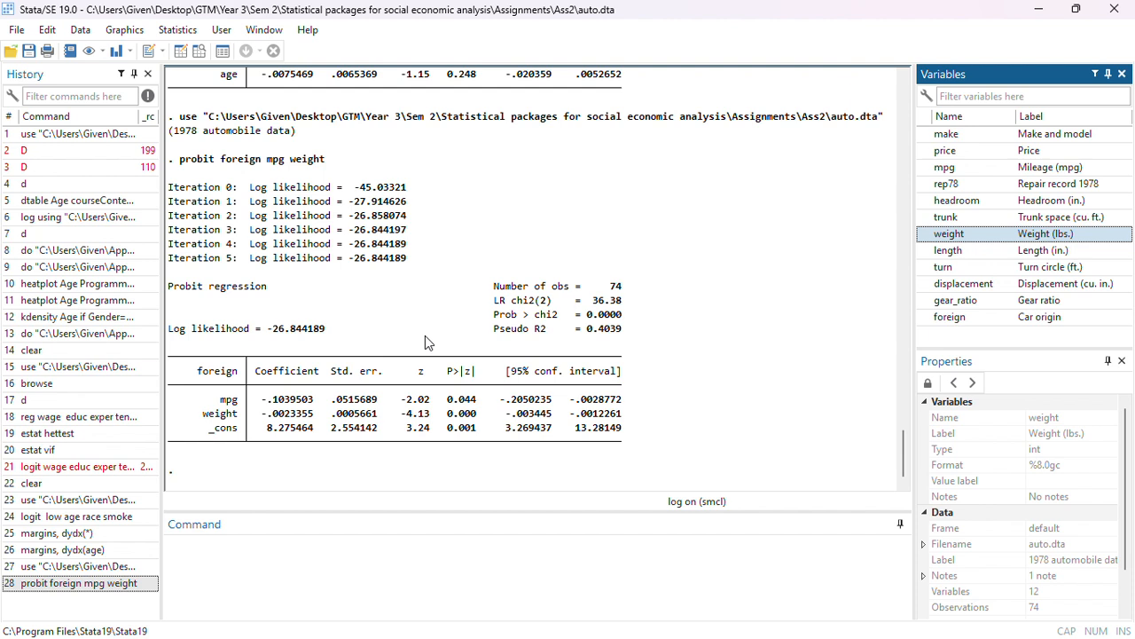
- Switch to the assignment PDF in Edge to check the full task list, then return to the main Stata window
left_click(416, 576)
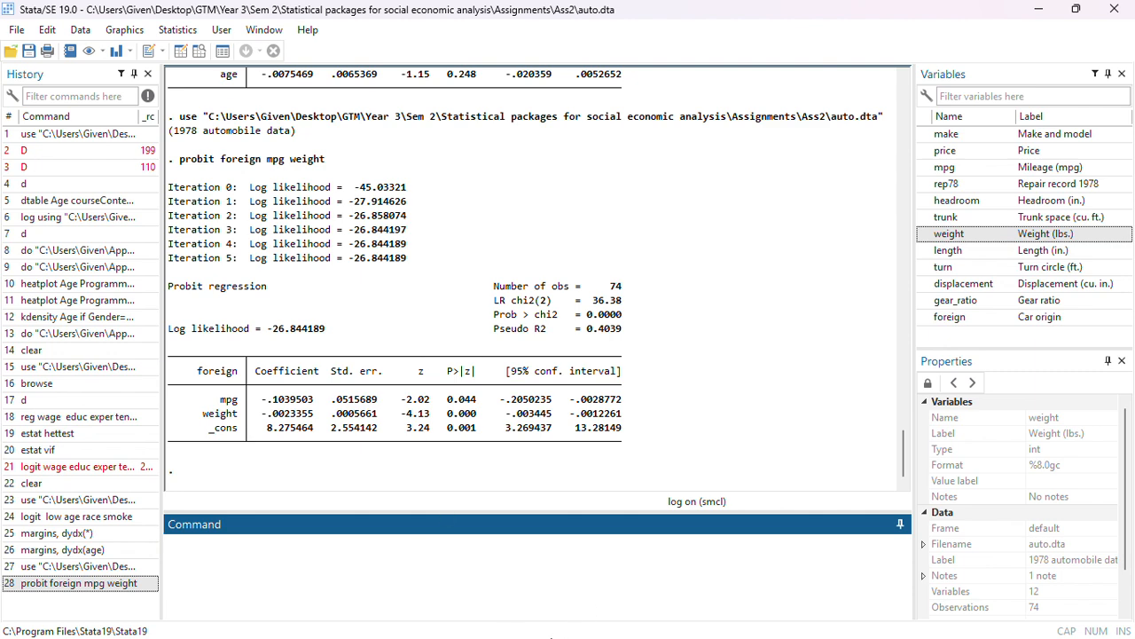
key("super")
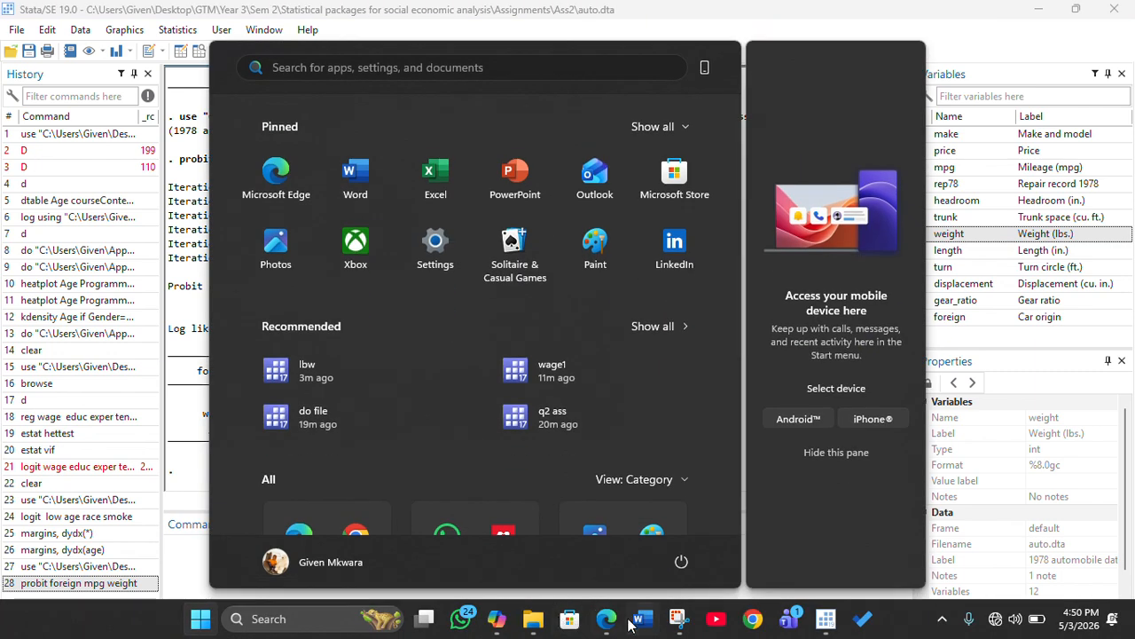
left_click(610, 626)
scroll(493, 466, "up", 3)
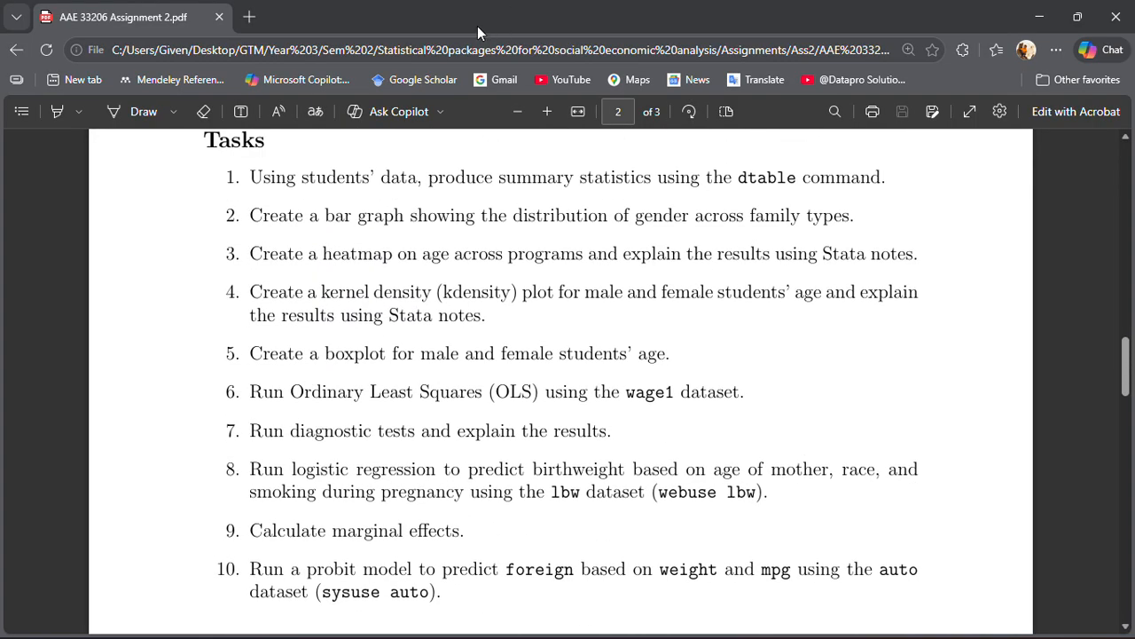
key("super")
key("super")
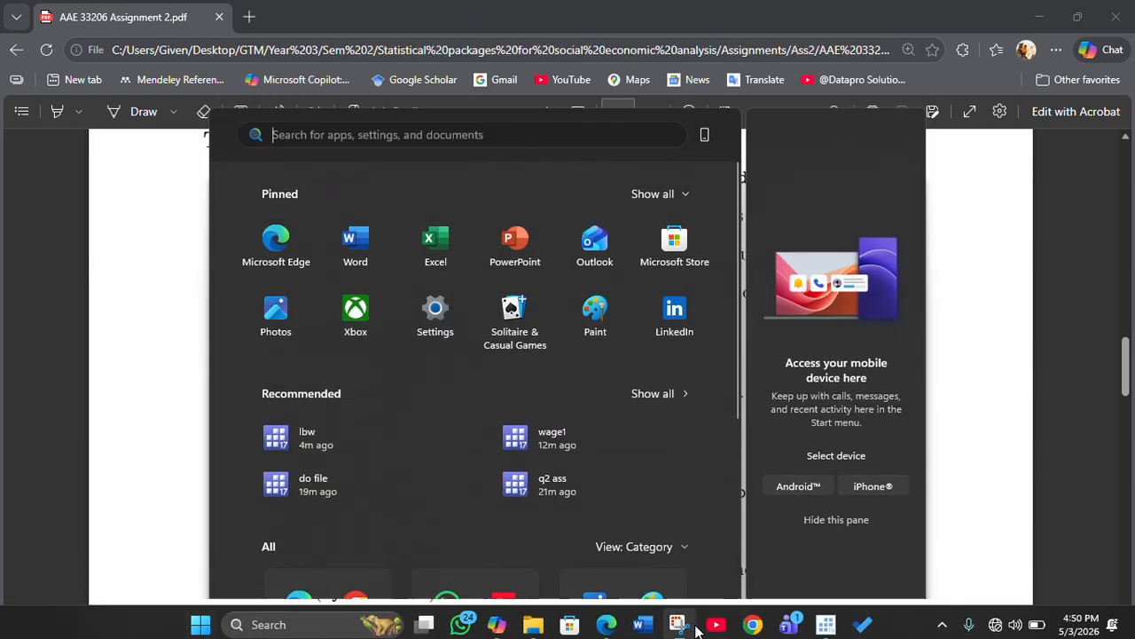
key("super")
key("super")
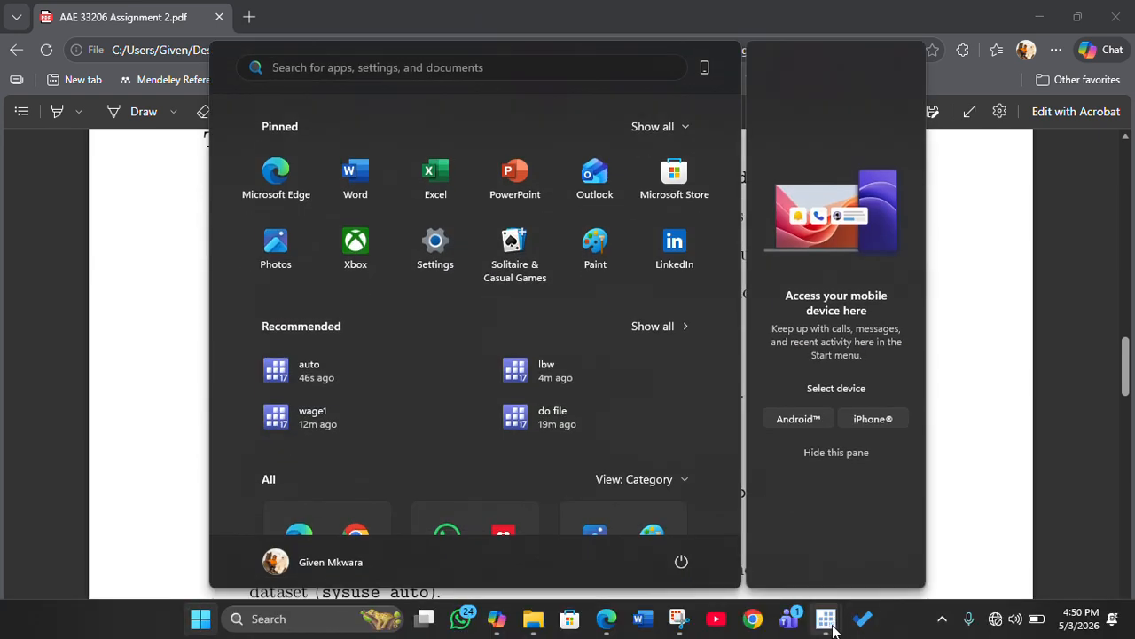
mouse_move(825, 618)
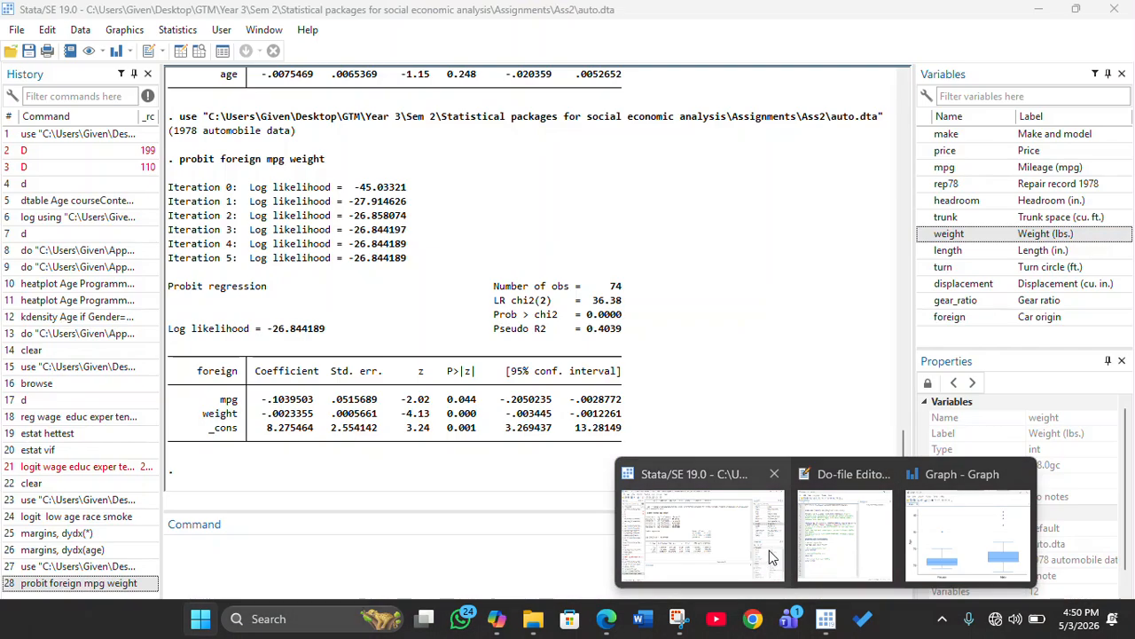
left_click(701, 535)
key("super")
left_click(335, 601)
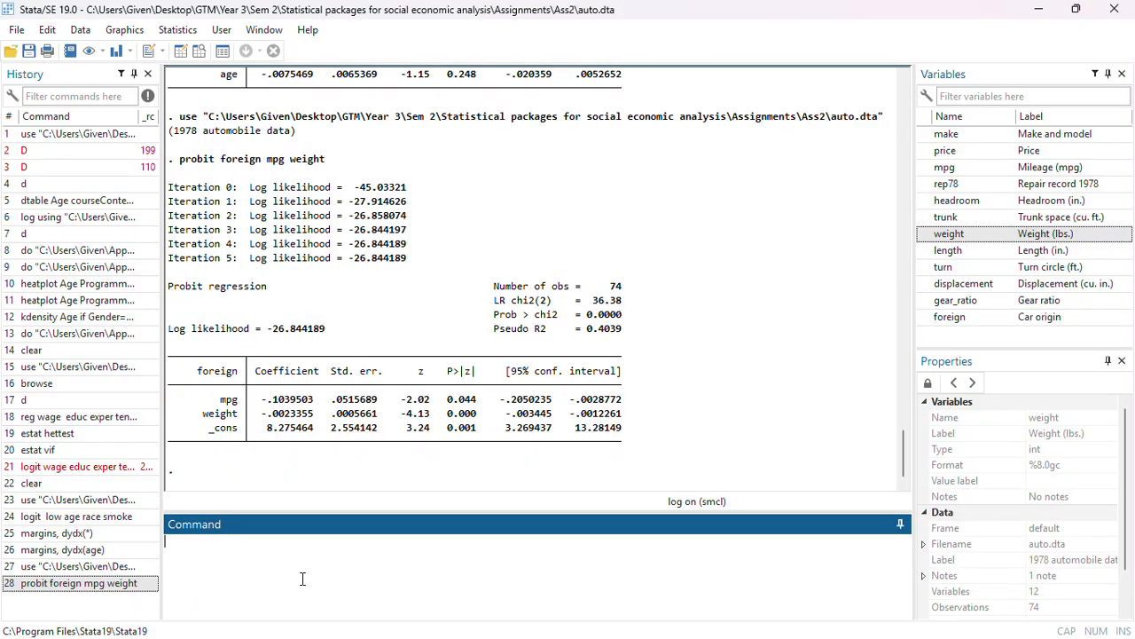
- Close the log with log close and remove the dataset from memory with clear
type("log close")
key("Return")
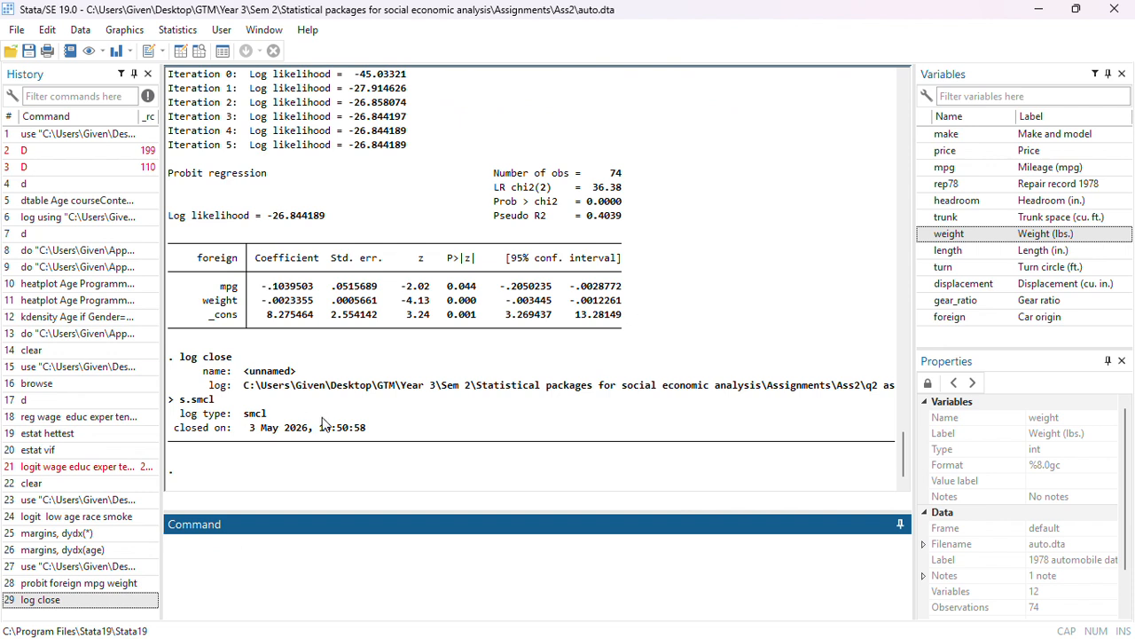
type("clear")
key("Return")
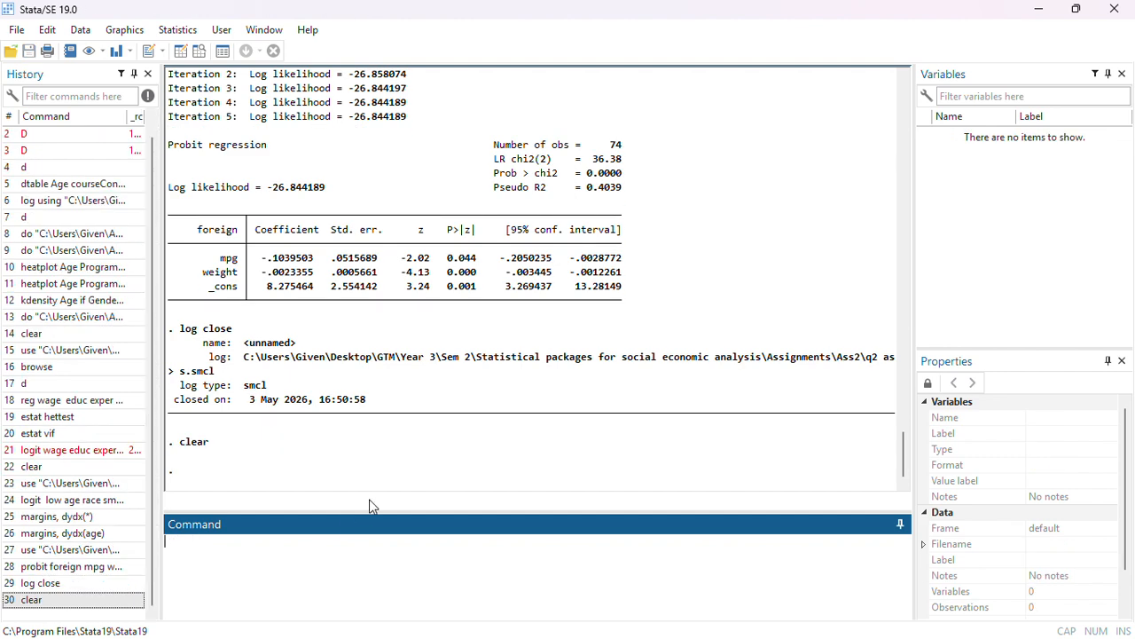
- Clear the output in the Results window and open the available actions for the last command in the history
right_click(368, 465)
left_click(412, 496)
right_click(56, 607)
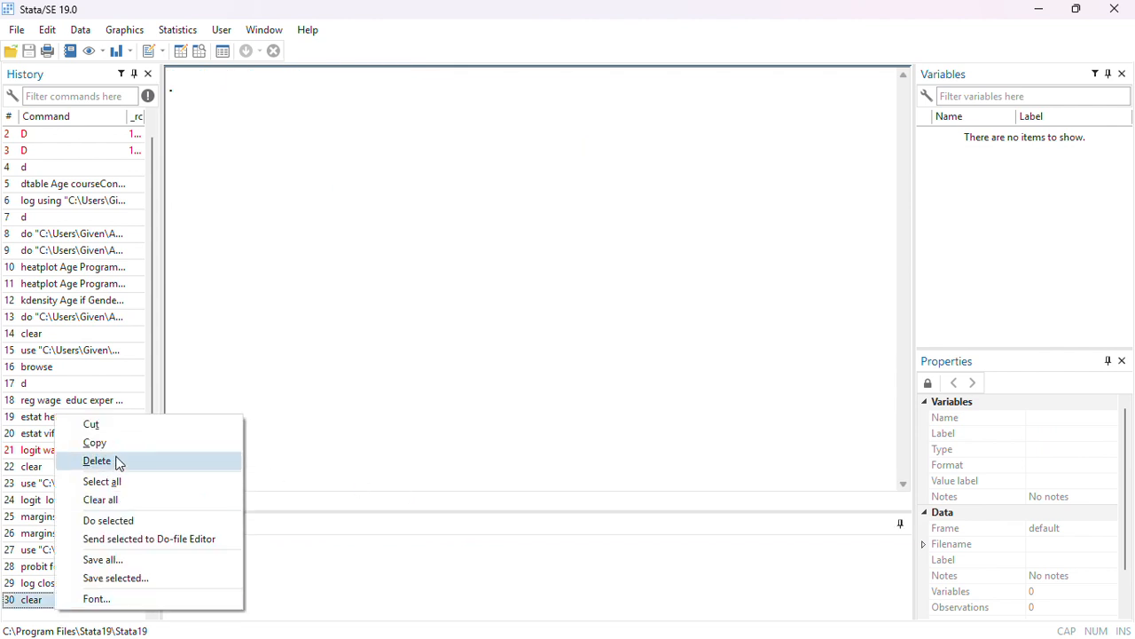